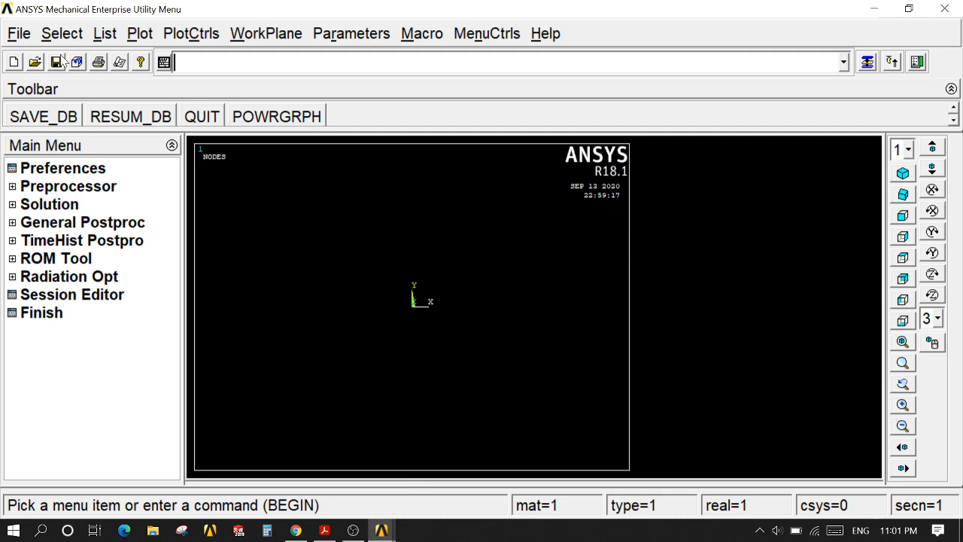
Step: Change the jobname to "Uniformly Varying Load"
click(19, 34)
click(58, 79)
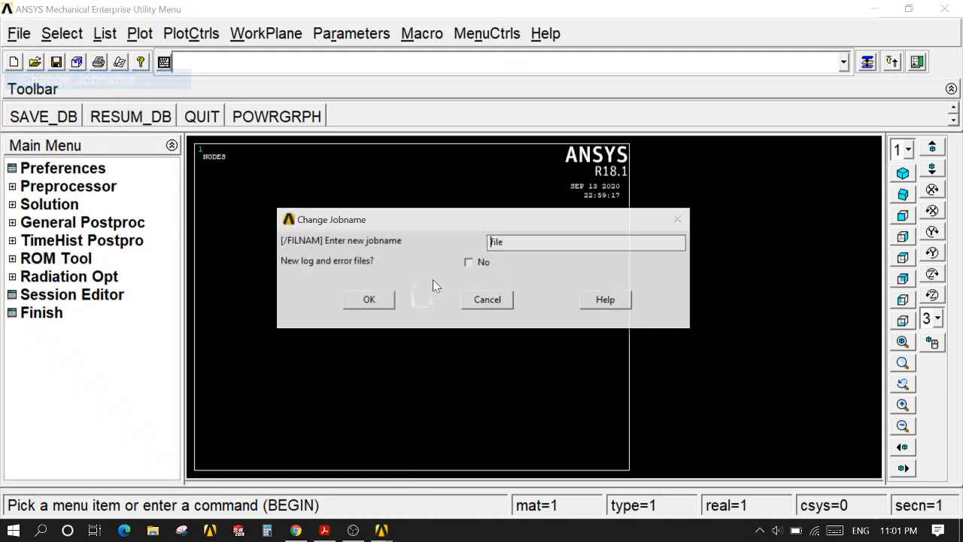
double_click(493, 242)
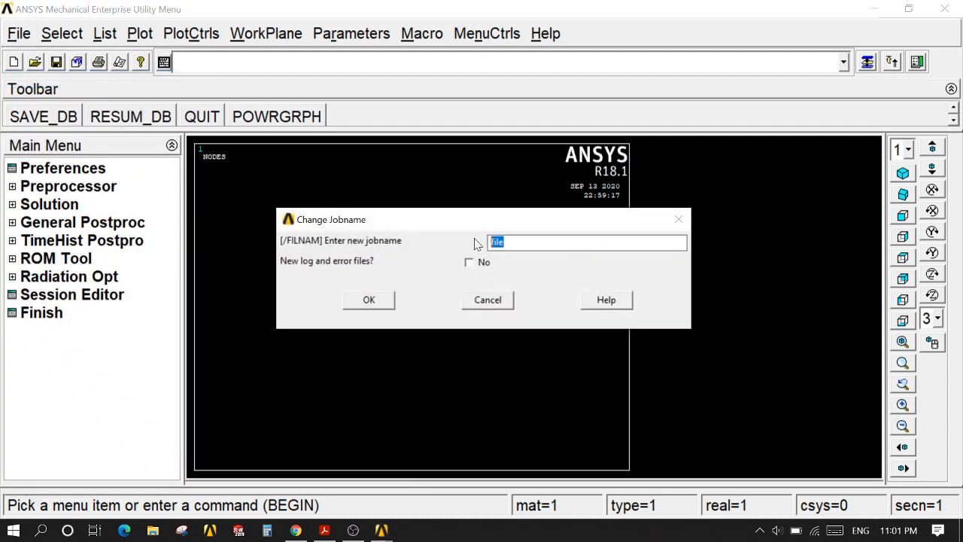
text(Uniformly Varying Load)
click(368, 301)
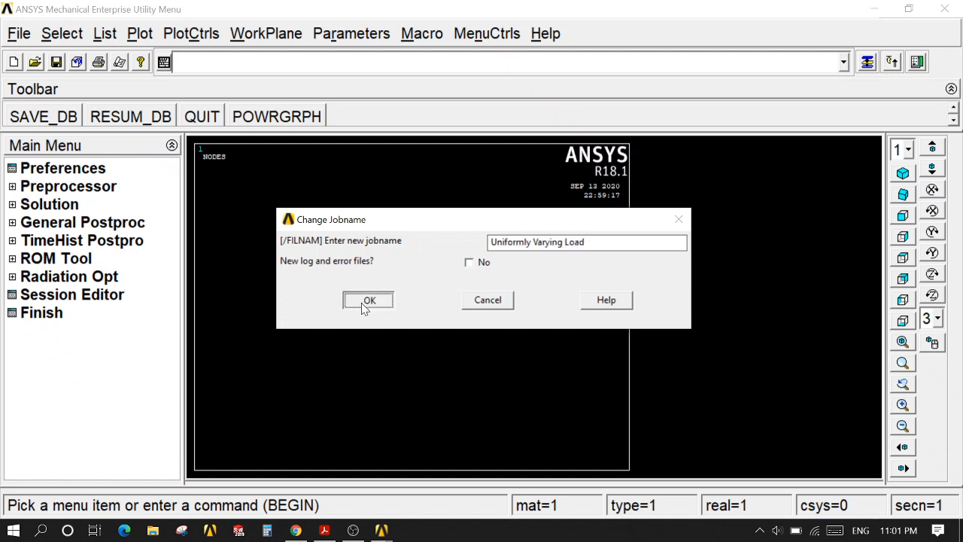
Step: Set the analysis title to "Uniformly Varying Load" and replot the graphics window
click(18, 37)
click(68, 120)
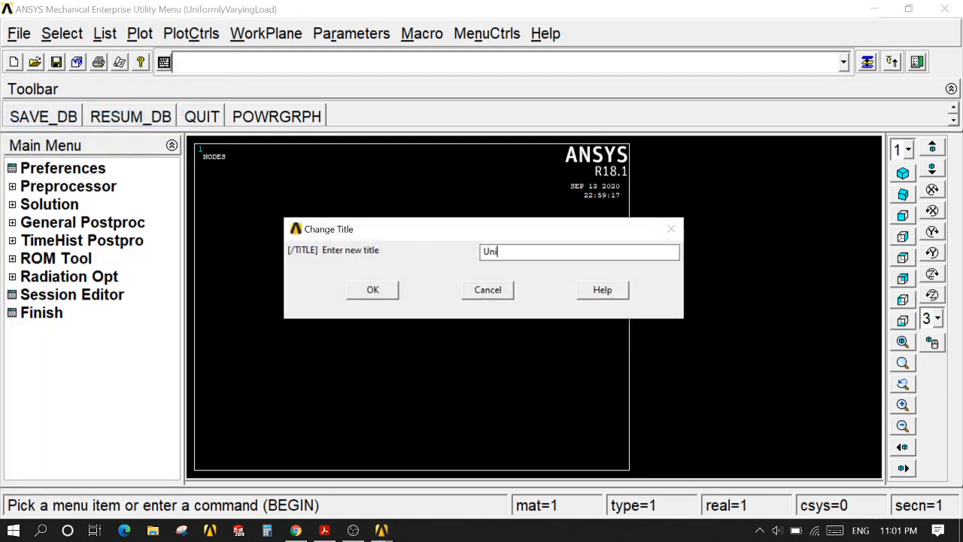
text(Uniformly Varying Load)
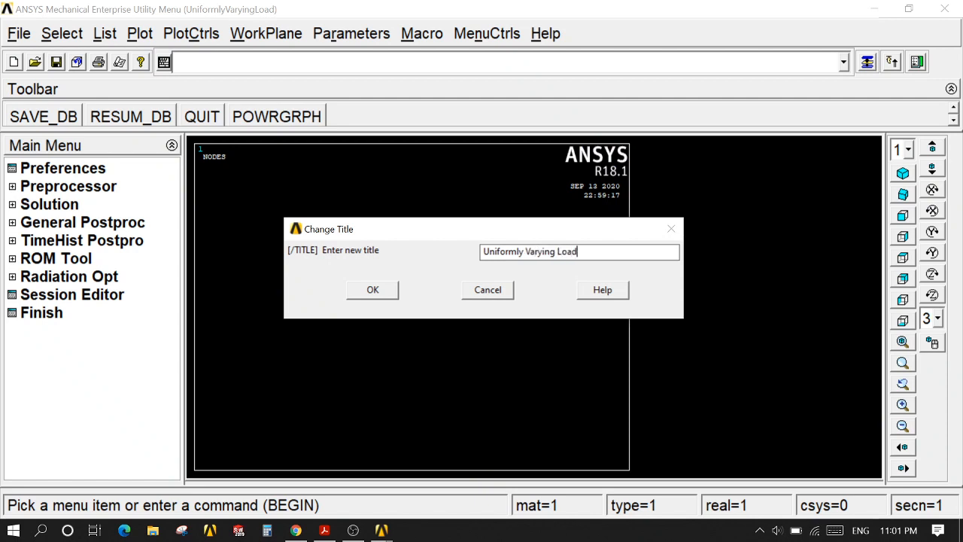
click(364, 292)
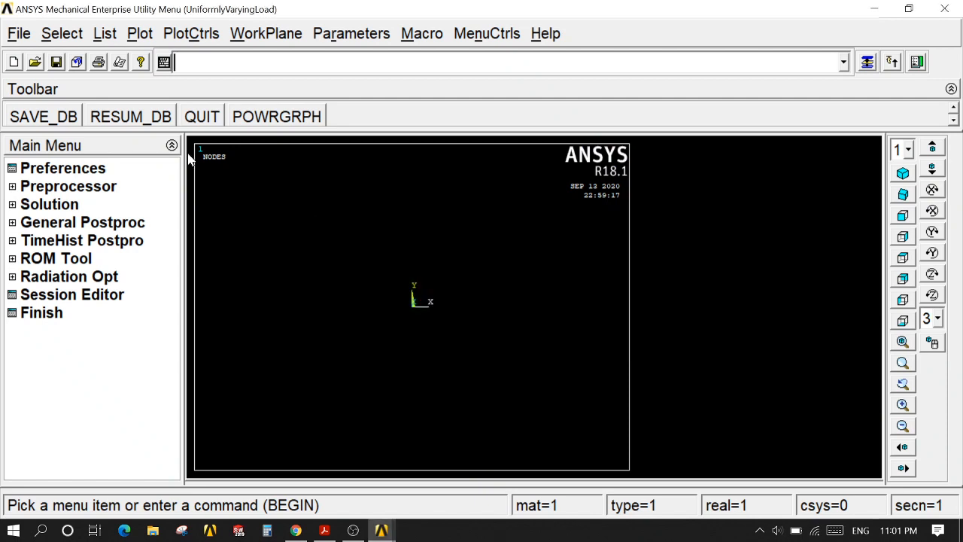
click(134, 36)
click(147, 59)
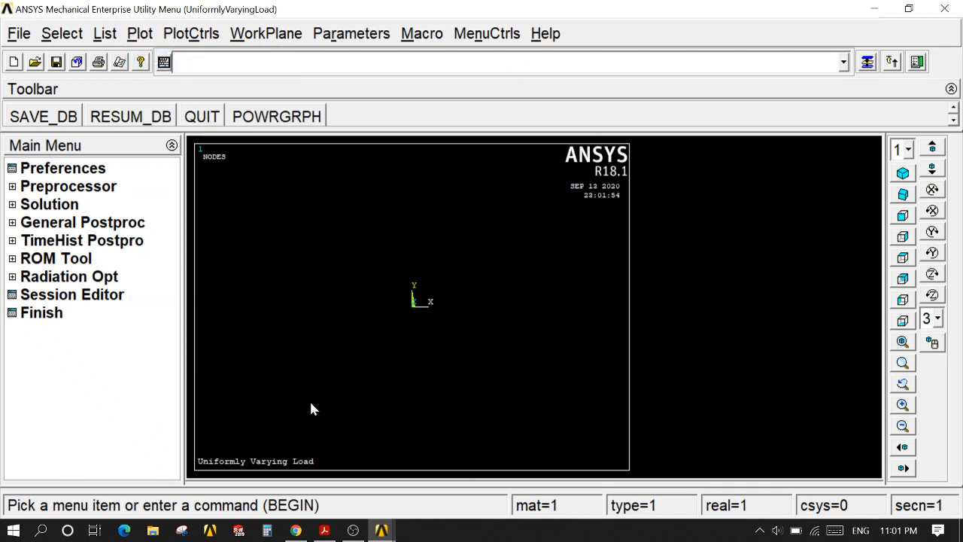
Step: Filter the interface preferences to the Structural discipline with the h-Method
click(95, 170)
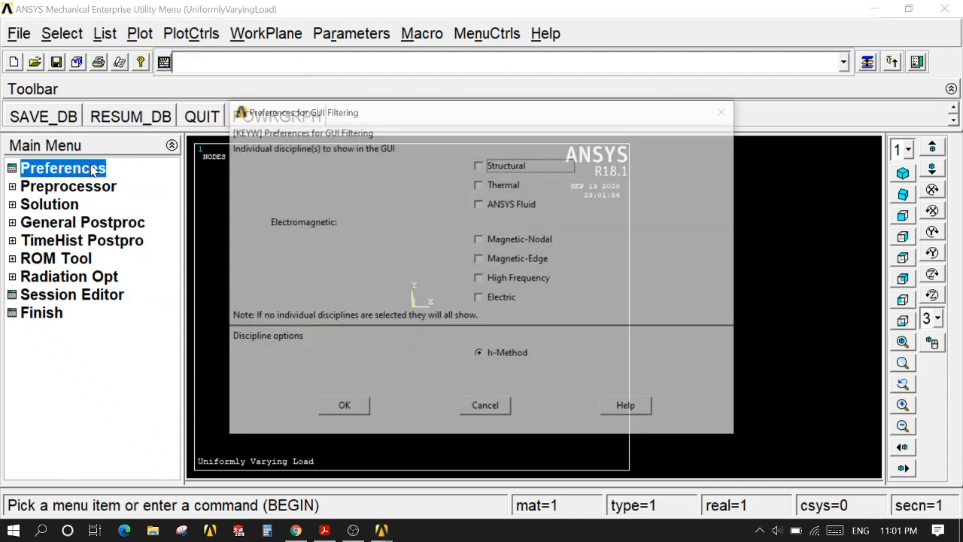
click(487, 167)
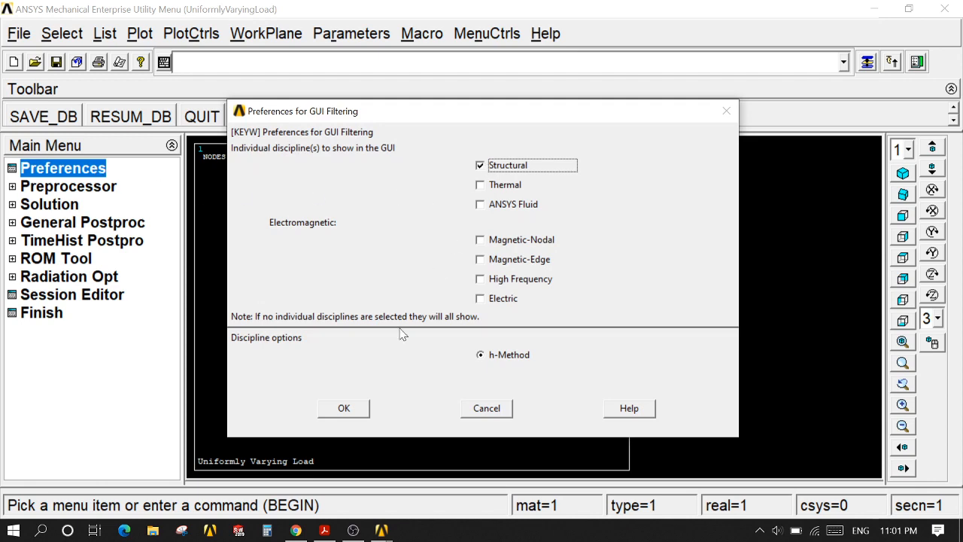
click(351, 408)
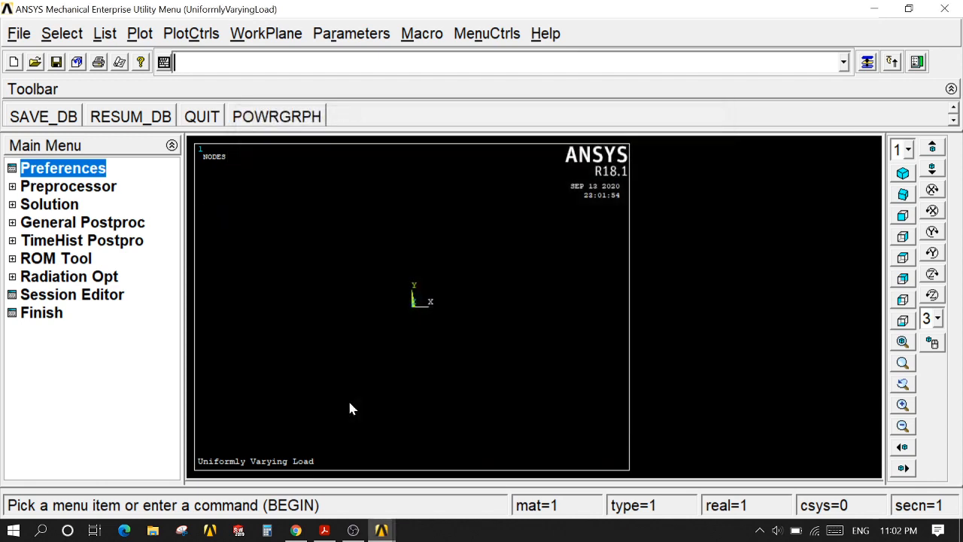
Step: Add the Beam 2 node 188 element type with reference number 1
click(103, 187)
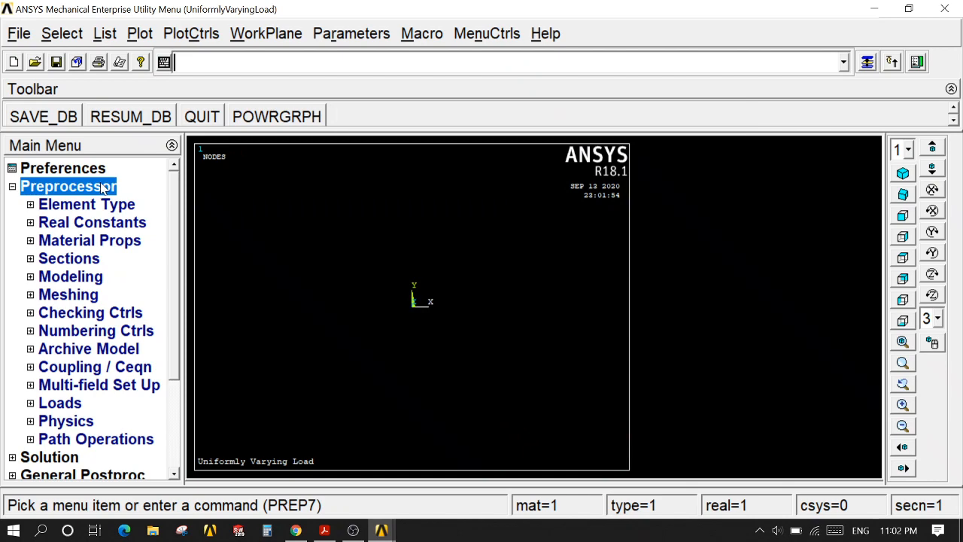
click(105, 205)
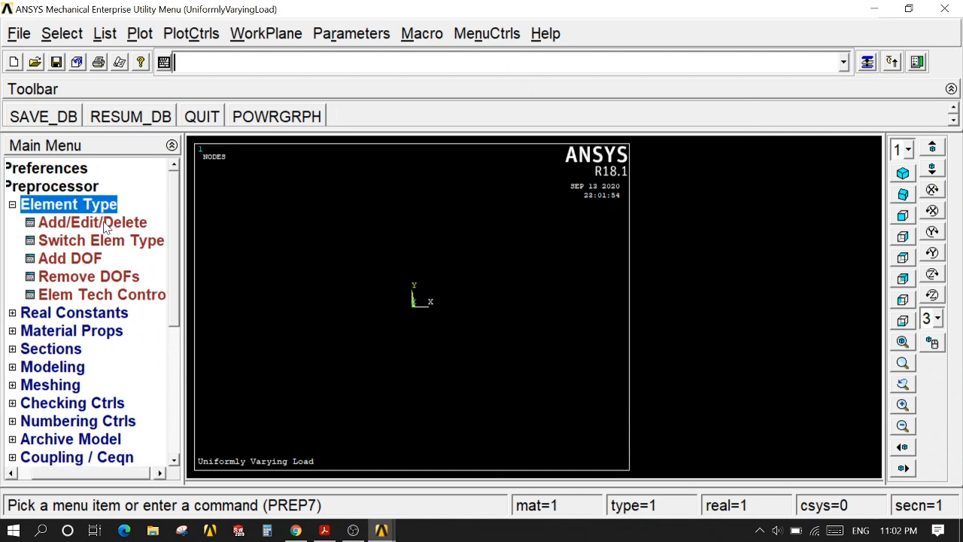
click(109, 224)
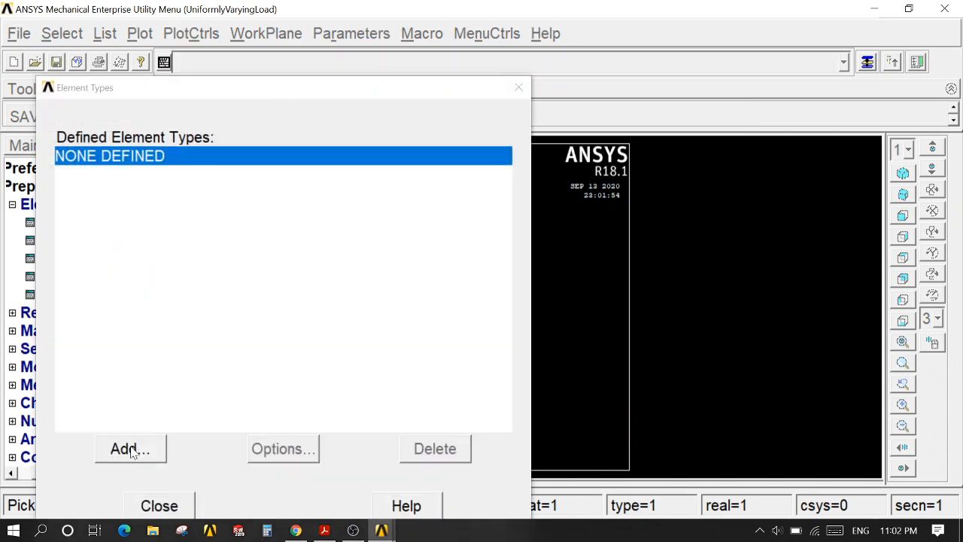
click(129, 447)
click(517, 237)
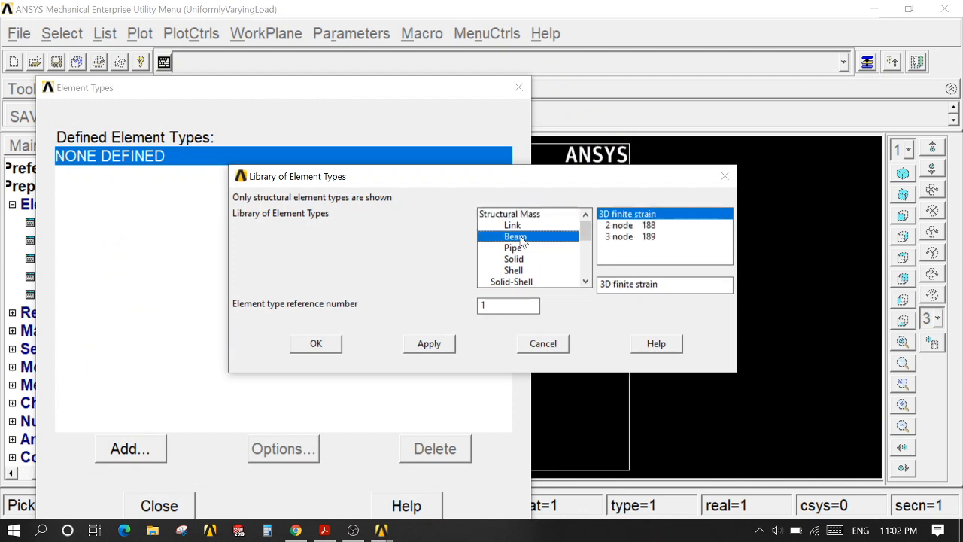
click(633, 225)
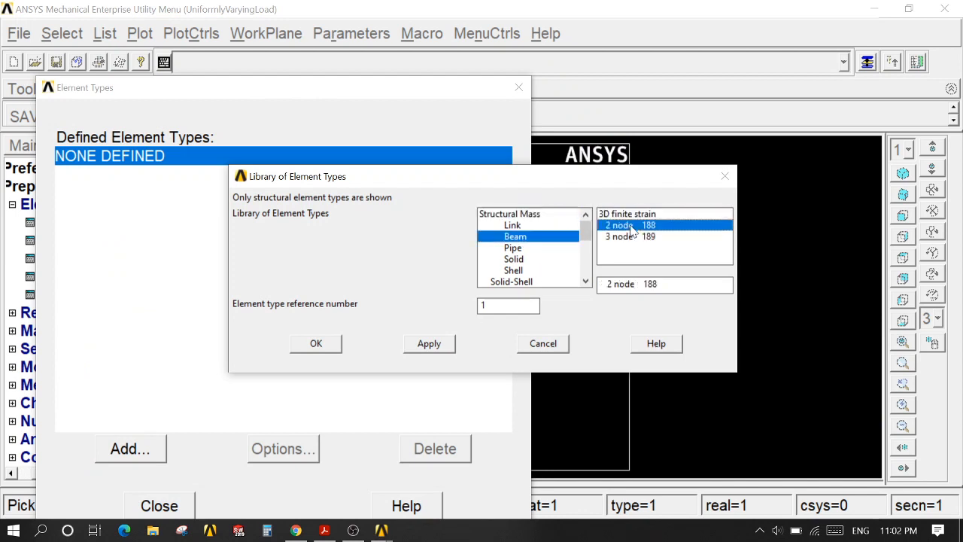
click(324, 345)
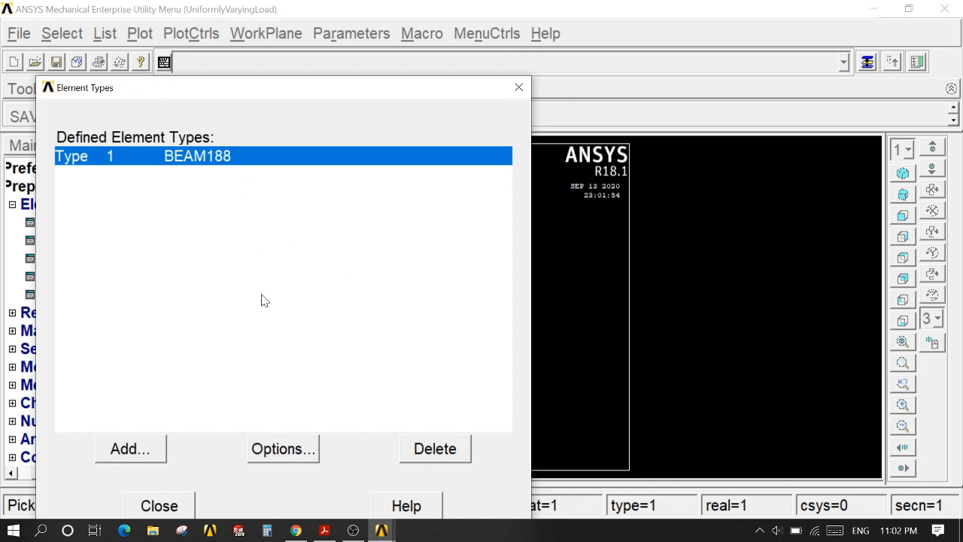
Step: Set the BEAM188 element behavior K3 to Quadradic Form. and close the element type definitions
click(278, 450)
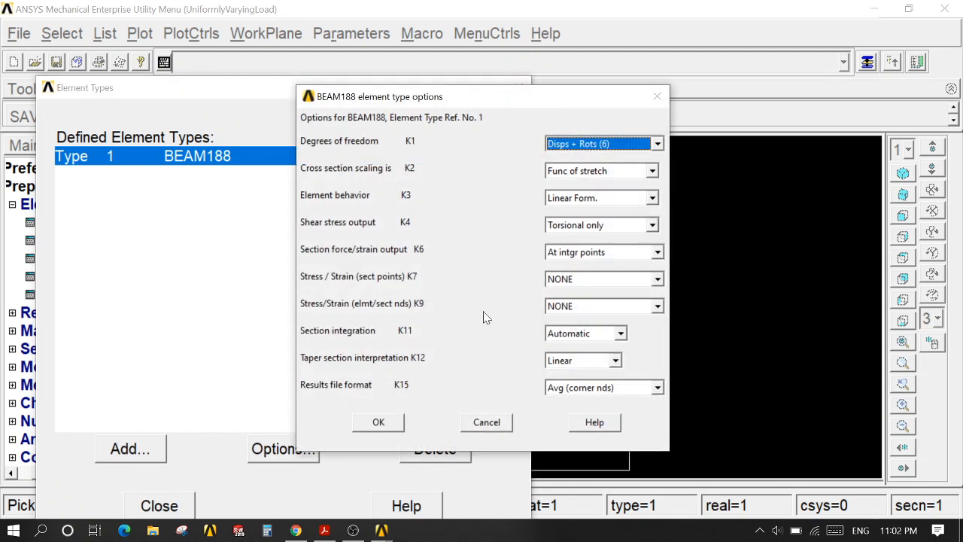
click(652, 197)
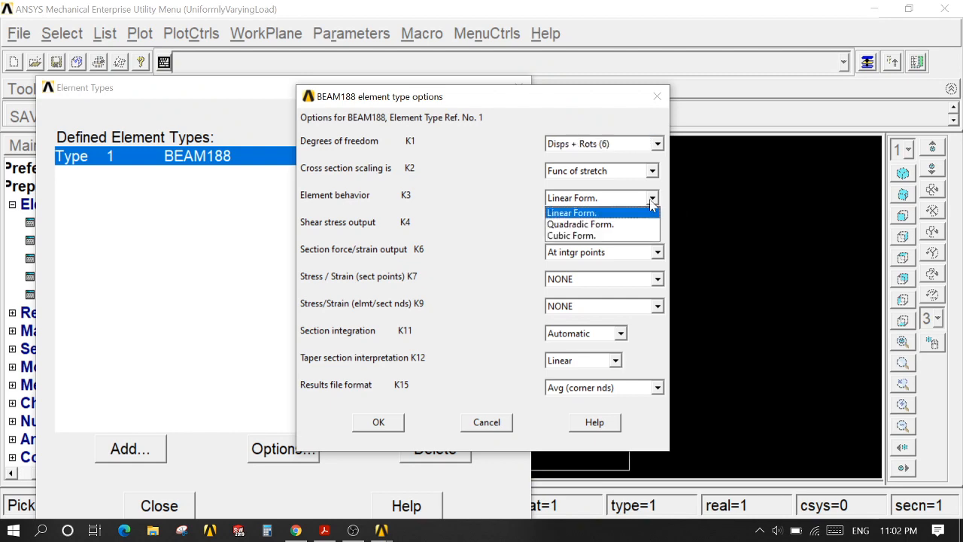
click(600, 224)
click(381, 421)
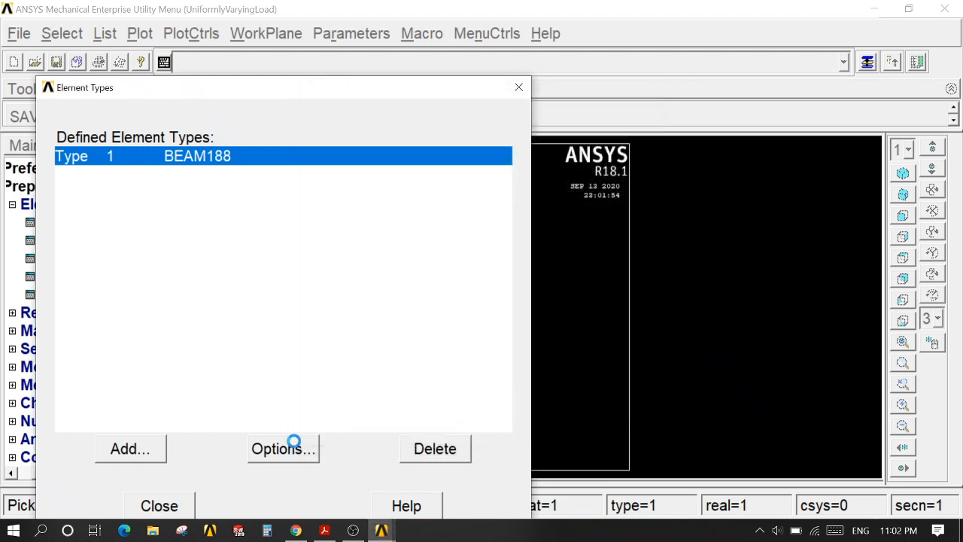
click(172, 504)
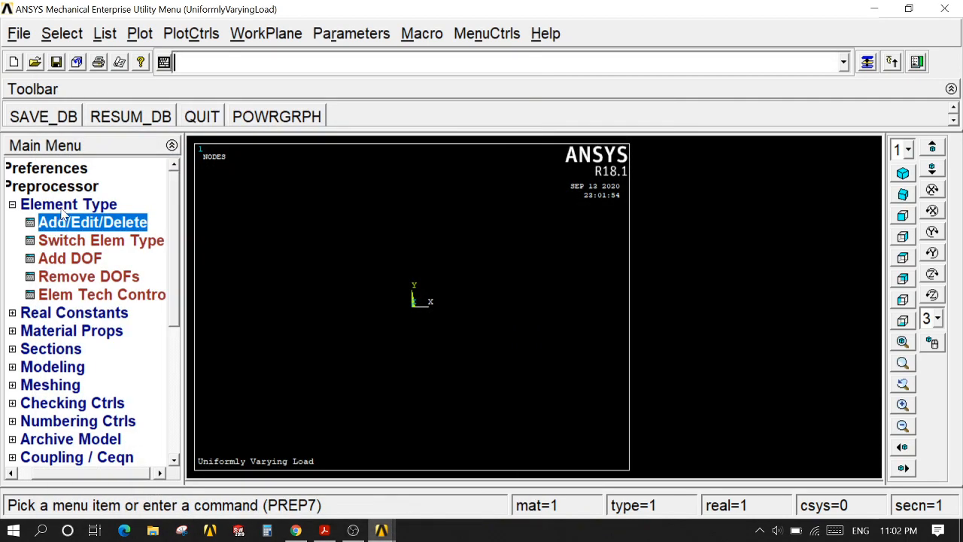
click(66, 207)
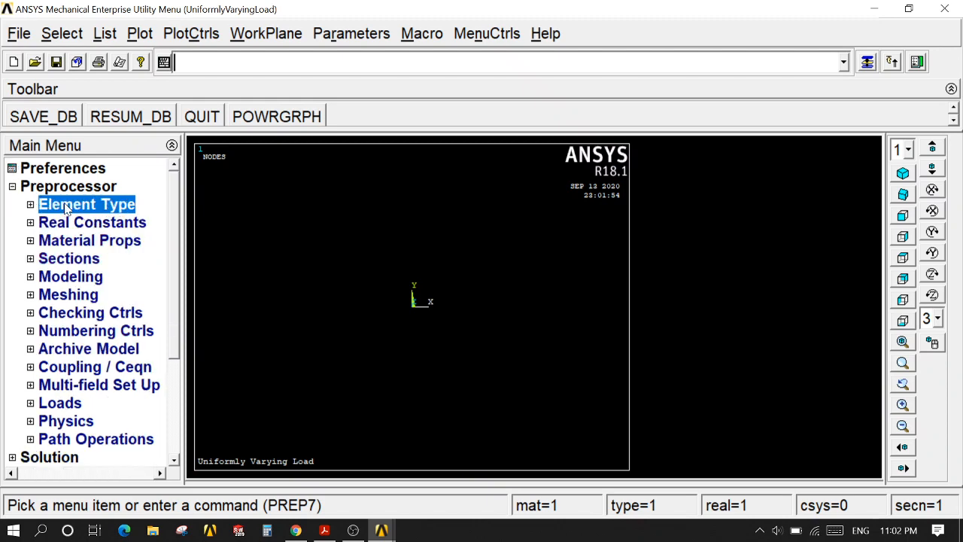
Step: Define a structural linear elastic isotropic material model for material 1 with EX 2e5 and PRXY 0.3
click(72, 242)
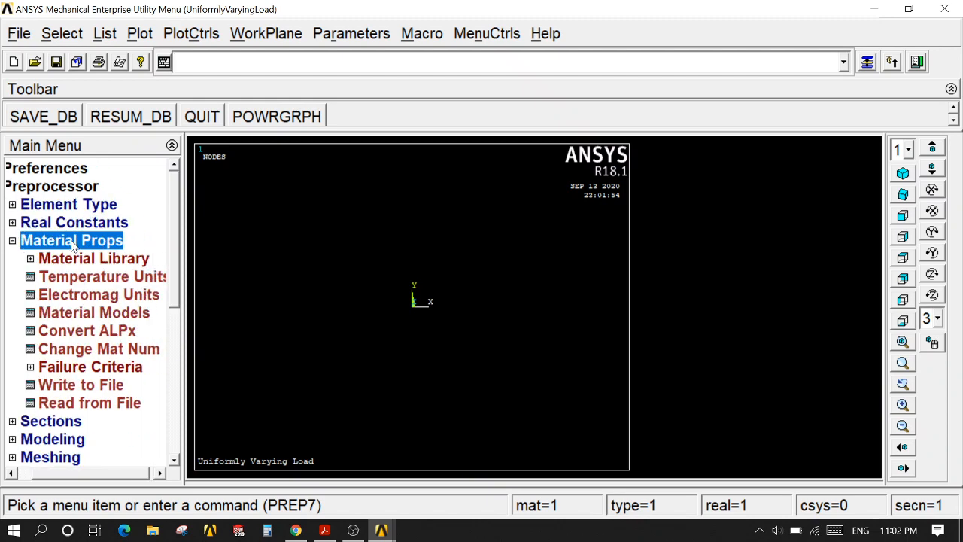
click(90, 313)
double_click(518, 243)
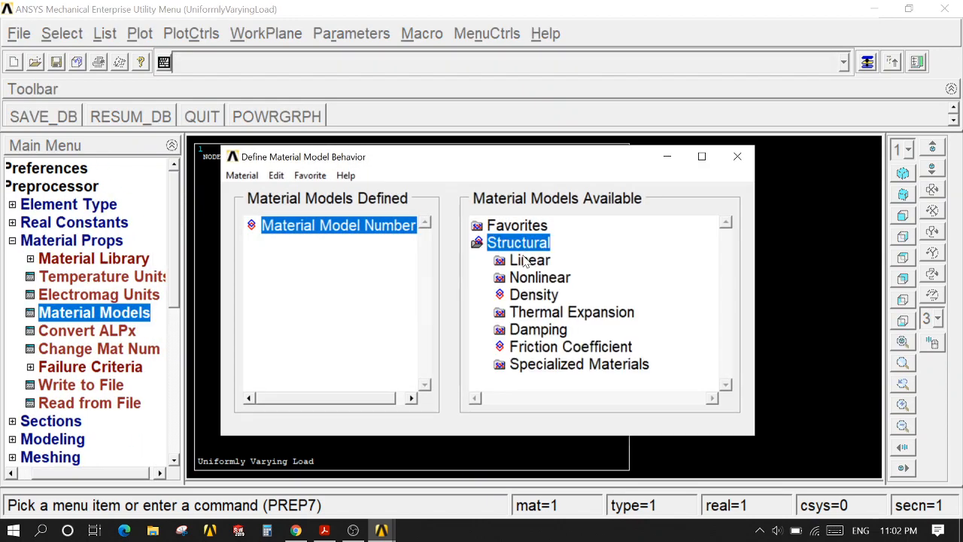
double_click(530, 260)
click(550, 278)
double_click(539, 278)
double_click(566, 295)
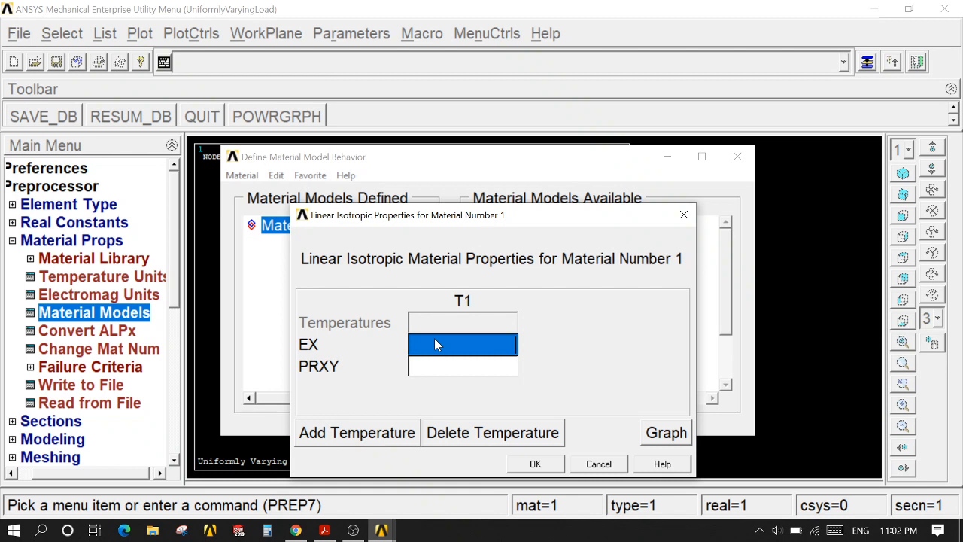
text(2e5)
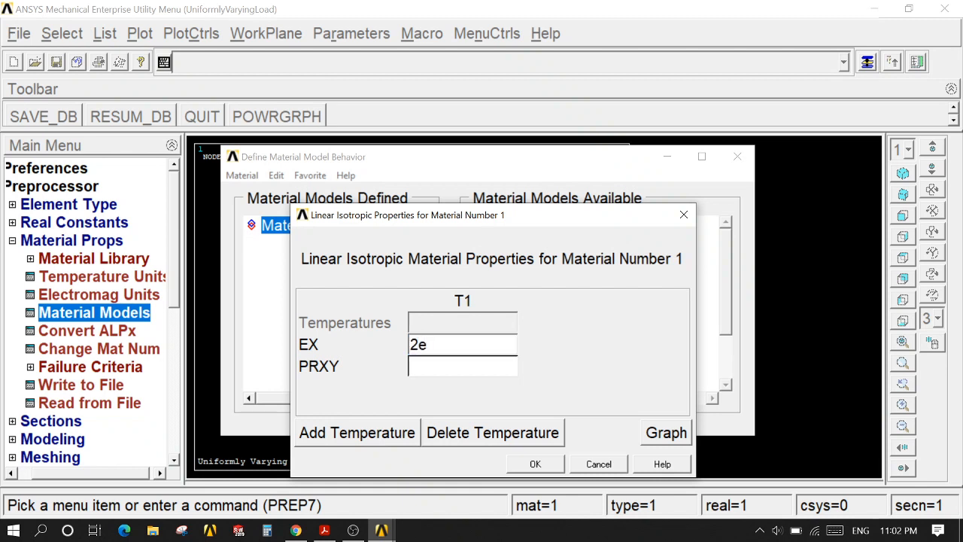
click(446, 374)
text(0)
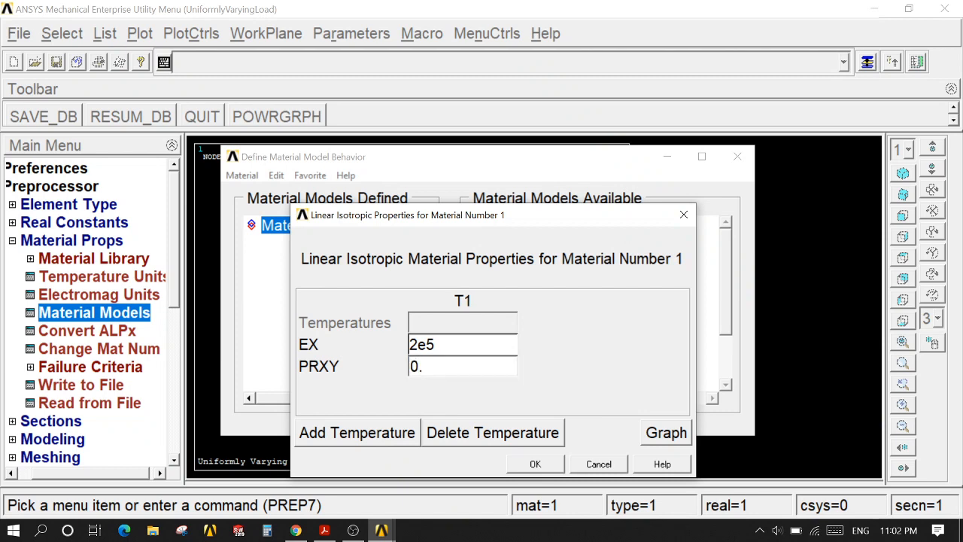
text(.3)
click(535, 463)
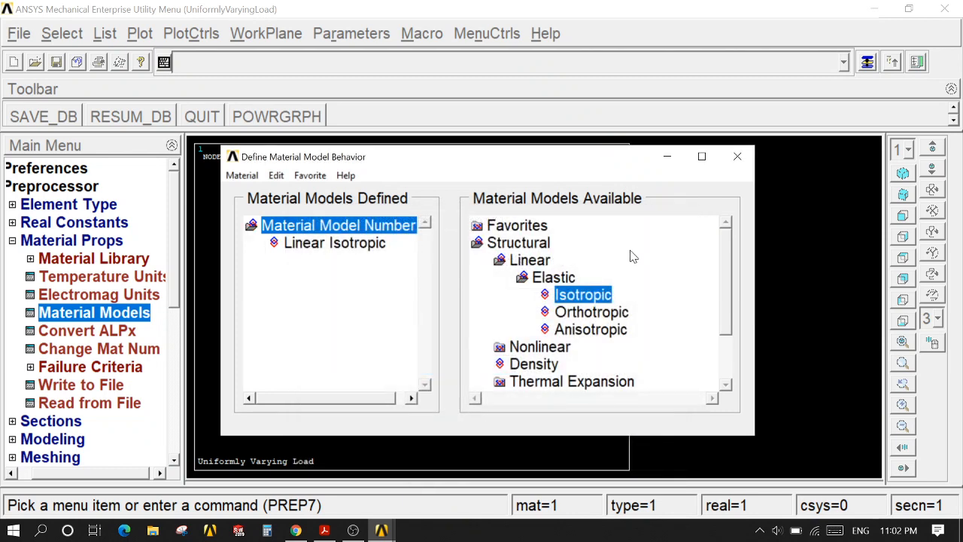
click(738, 156)
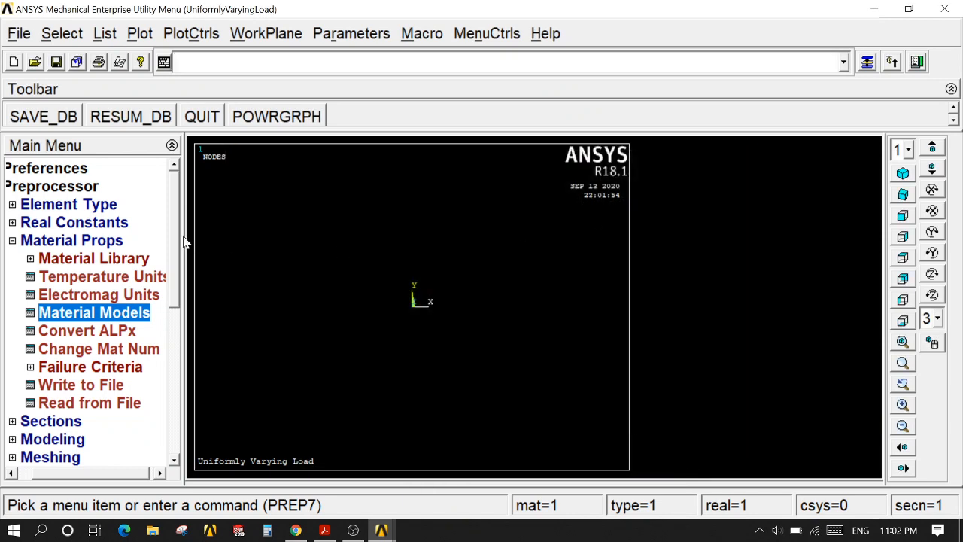
click(105, 241)
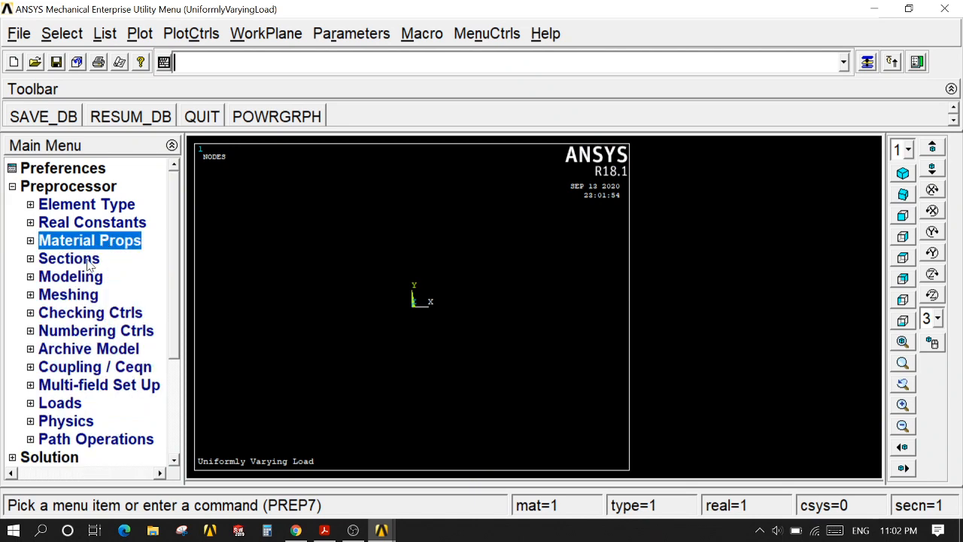
Step: Define a solid rectangular common beam section, ID 1, with B 250 and H 250, and preview it before accepting
click(89, 260)
click(96, 296)
click(94, 315)
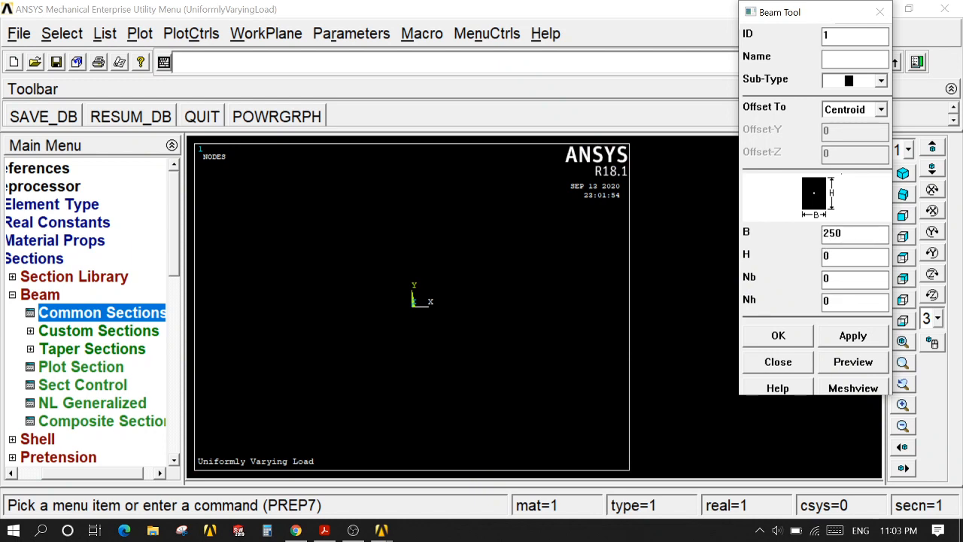
text(250)
click(841, 365)
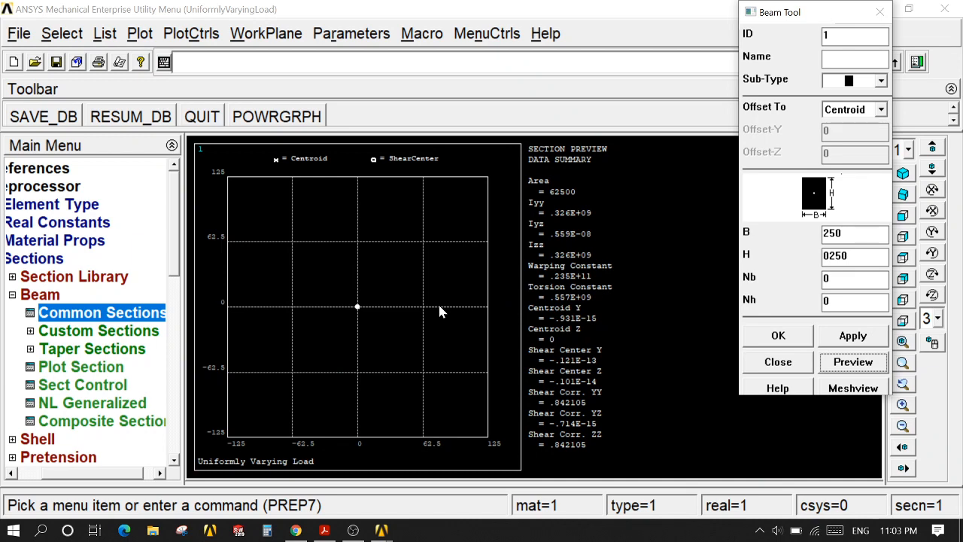
click(762, 340)
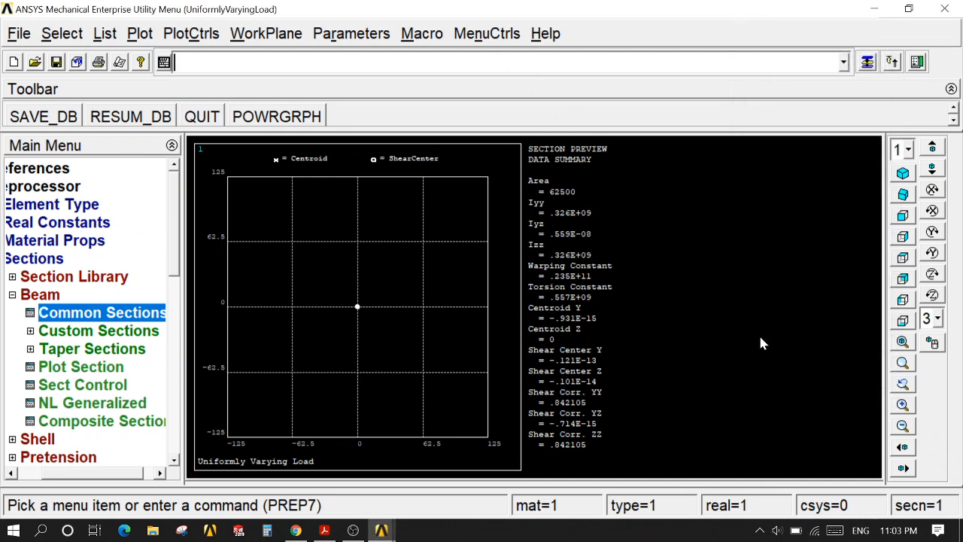
click(39, 259)
Step: Create the first keypoint in the active coordinate system with the keypoint number and X, Y, Z location left blank
click(60, 277)
click(67, 294)
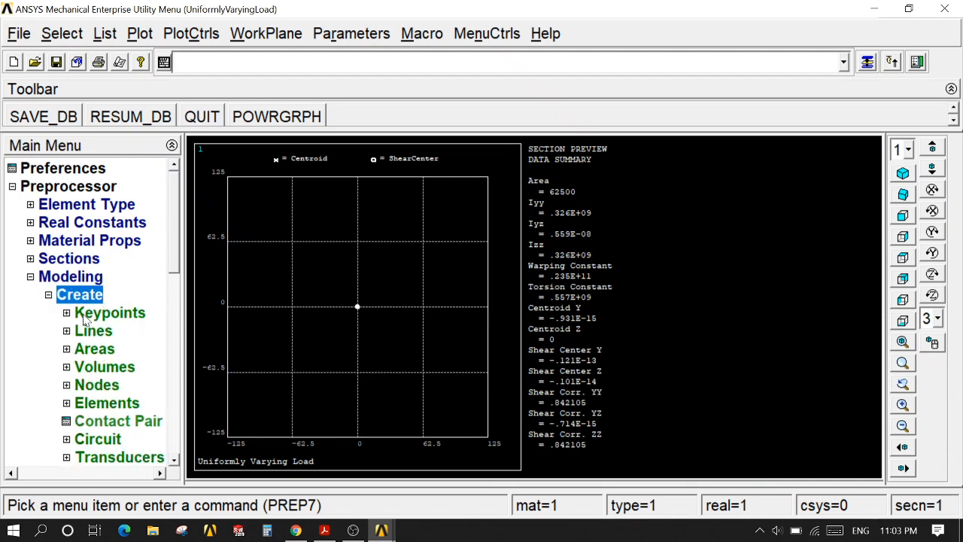
click(80, 313)
click(98, 352)
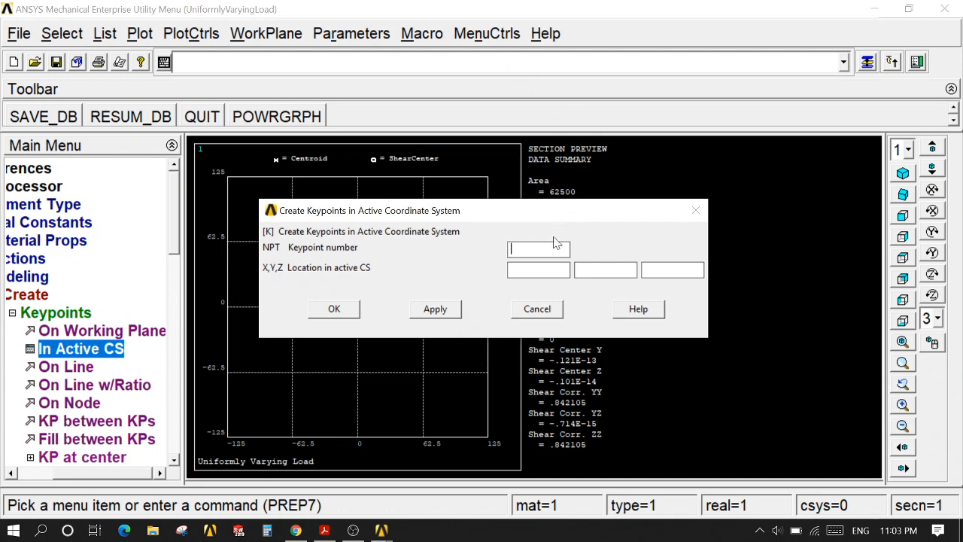
click(437, 309)
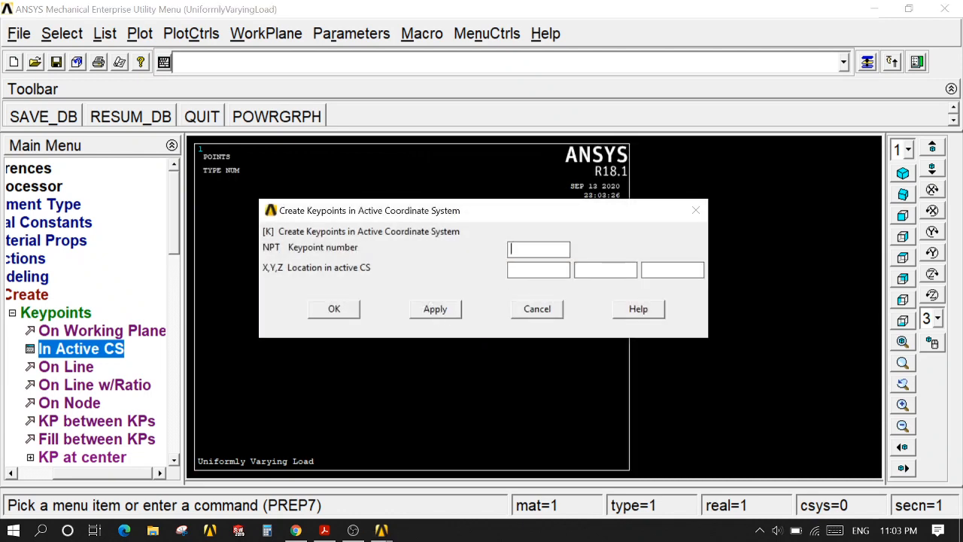
Step: Create keypoint 2 in the active coordinate system at X 1200
text(1200)
click(334, 308)
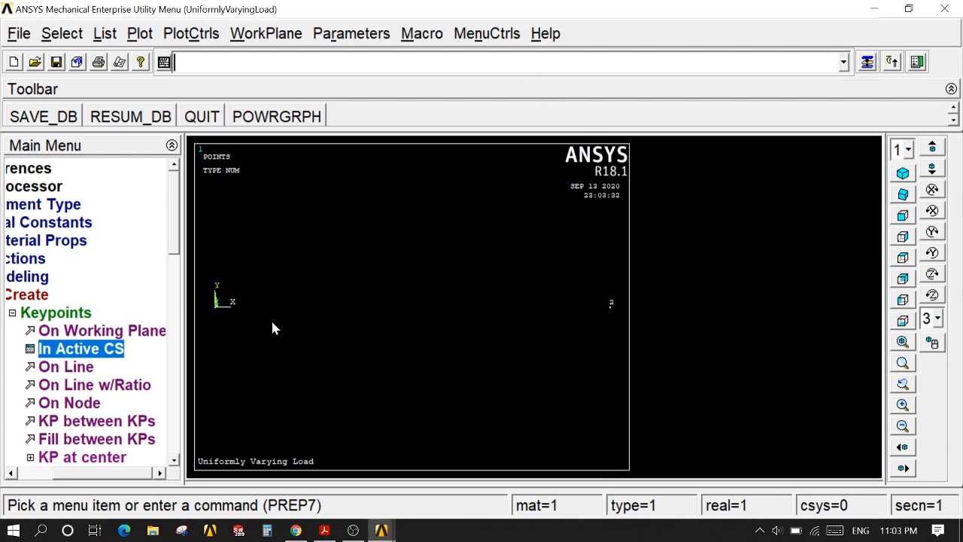
click(36, 313)
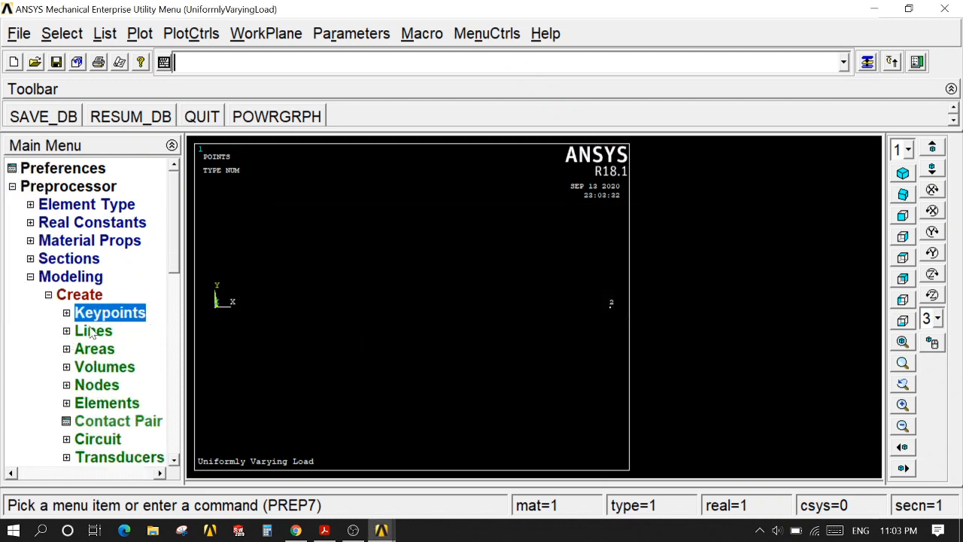
Step: Create a line in the active coordinate system between keypoints 1 and 2
click(91, 332)
click(105, 350)
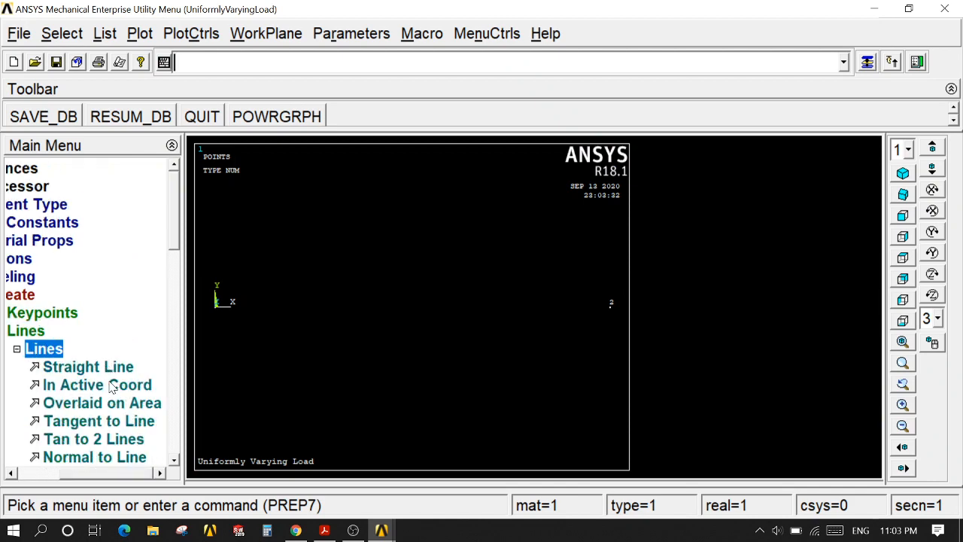
click(111, 386)
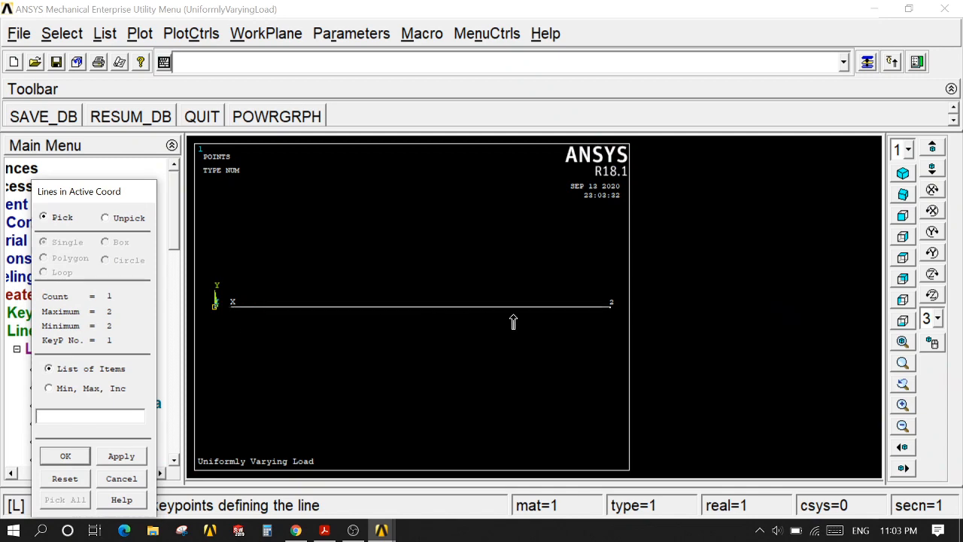
click(583, 328)
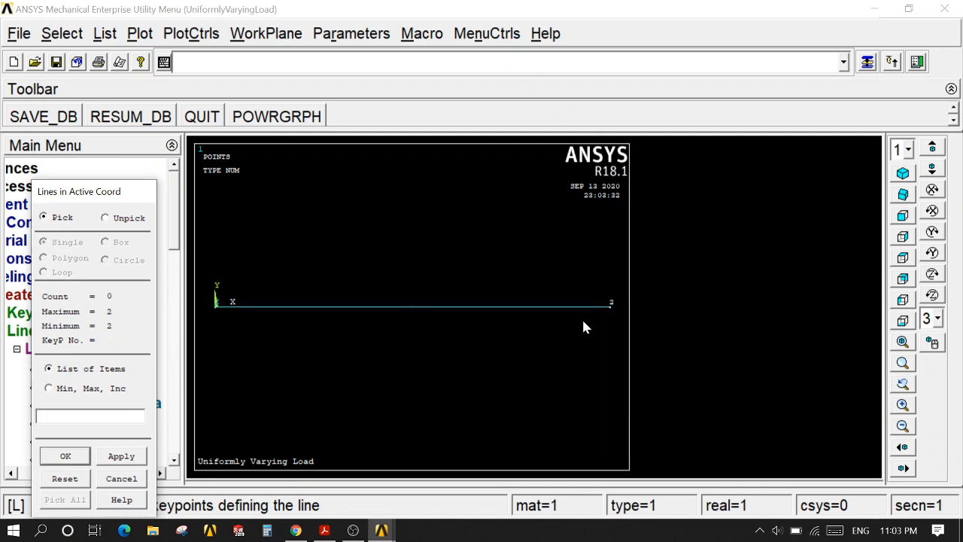
click(66, 456)
click(21, 298)
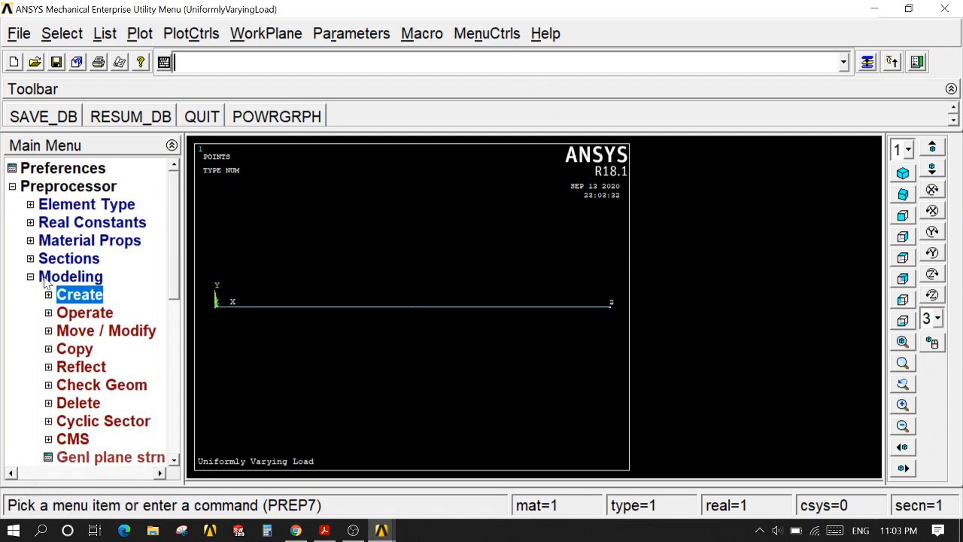
click(53, 278)
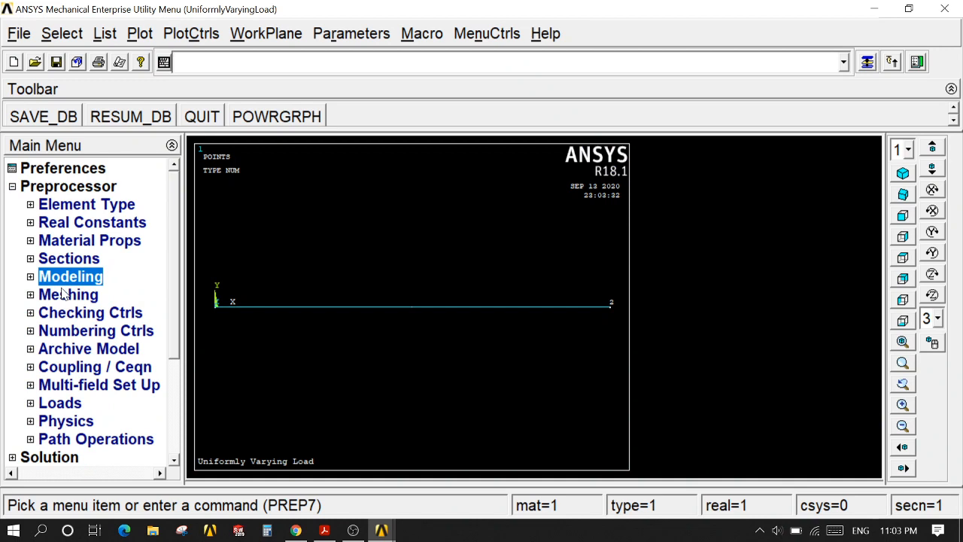
Step: Set the element size on all lines to 3 element divisions (NDIV)
click(63, 295)
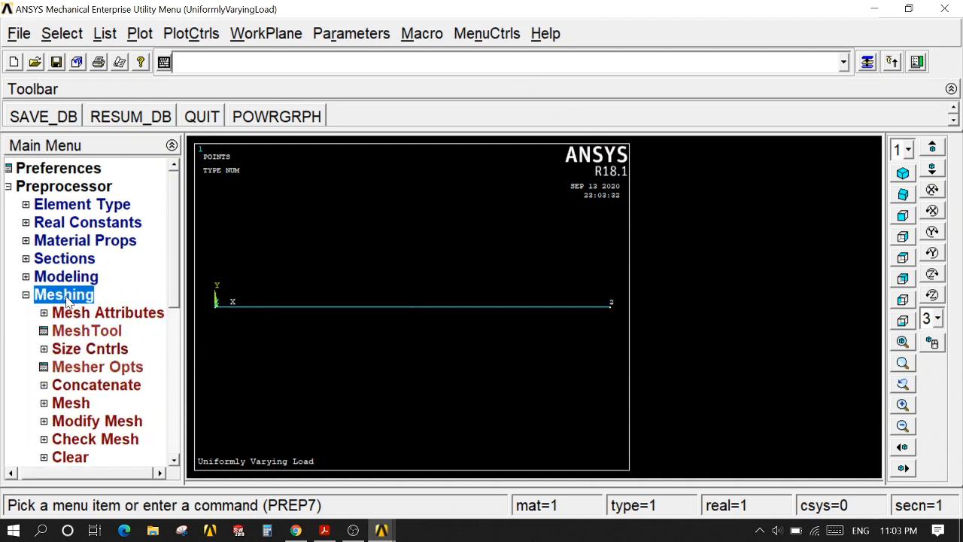
click(91, 349)
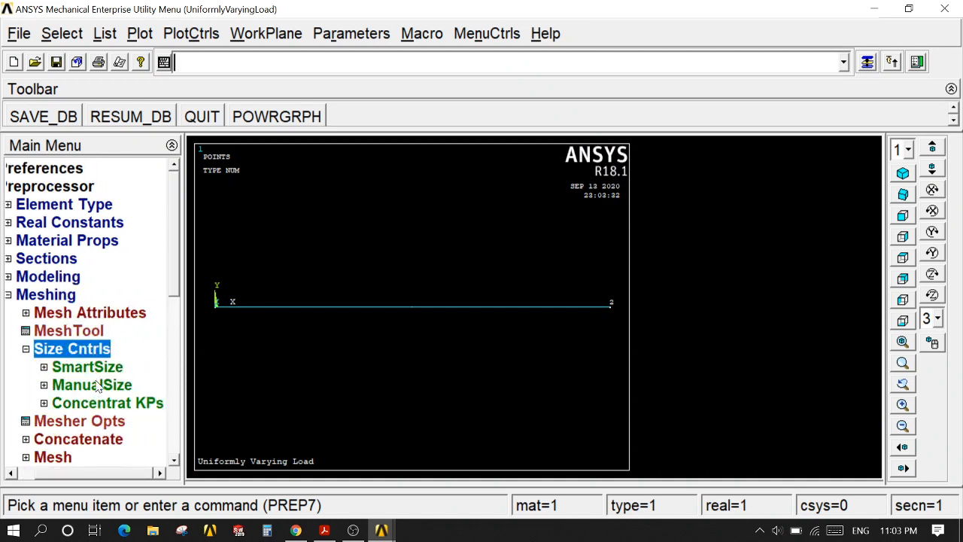
click(100, 386)
drag(173, 276, 173, 309)
click(109, 368)
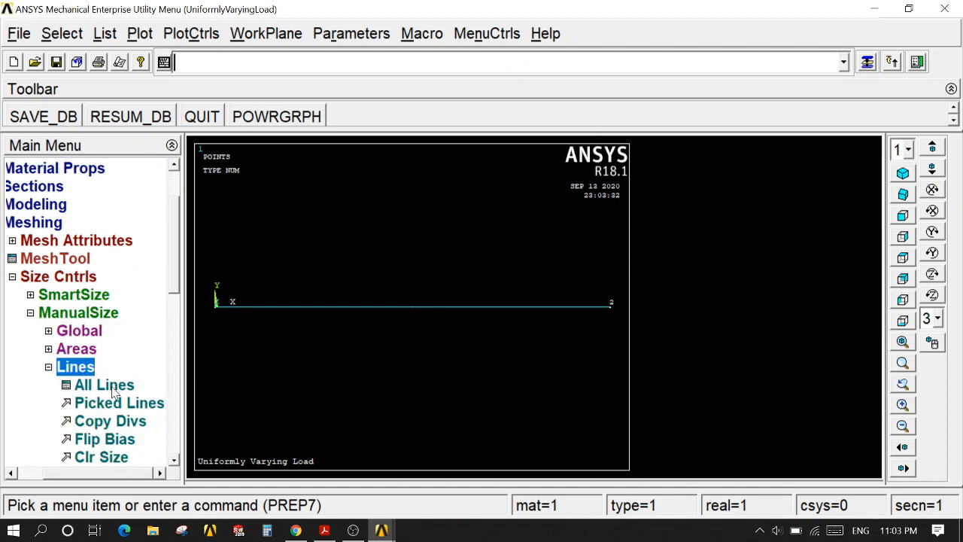
click(111, 387)
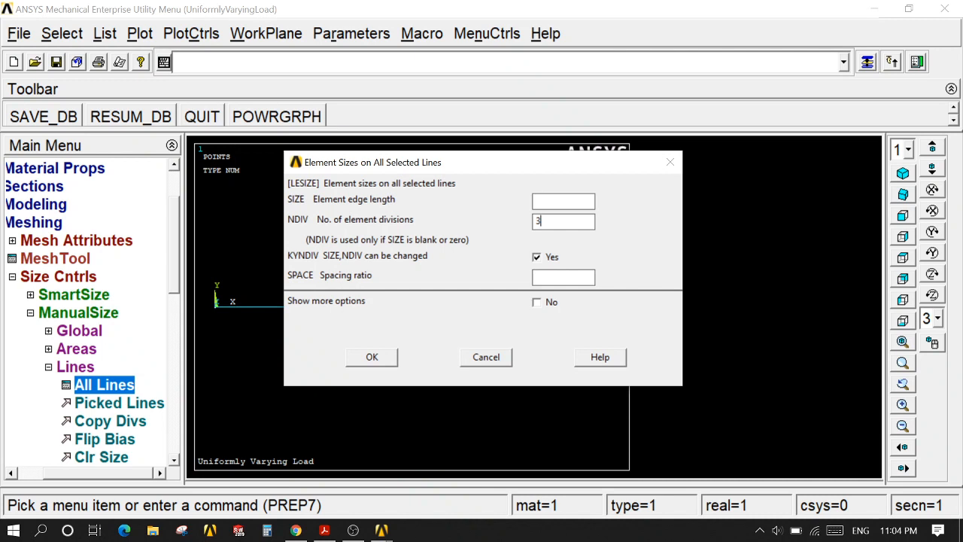
click(371, 358)
Step: Mesh the beam line between the two keypoints
click(42, 279)
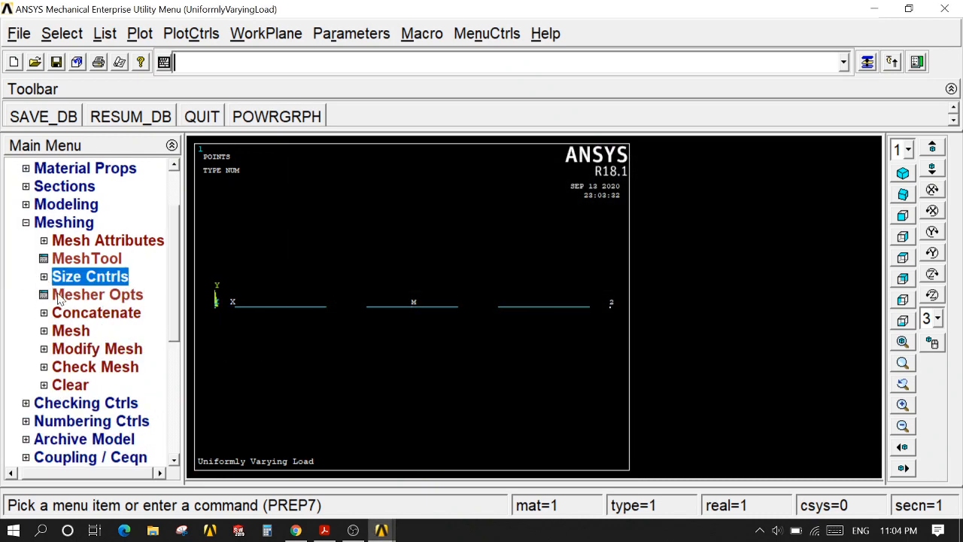
click(75, 331)
click(75, 367)
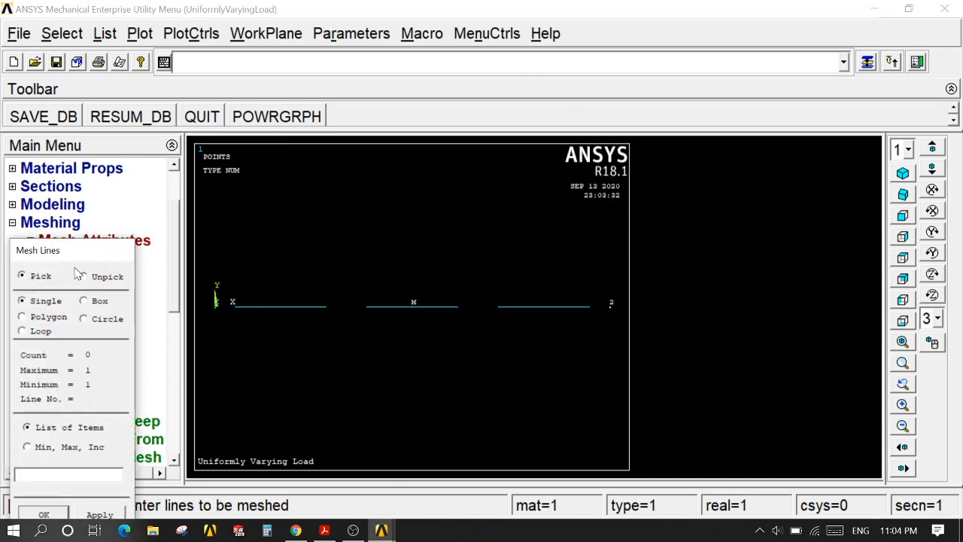
click(60, 490)
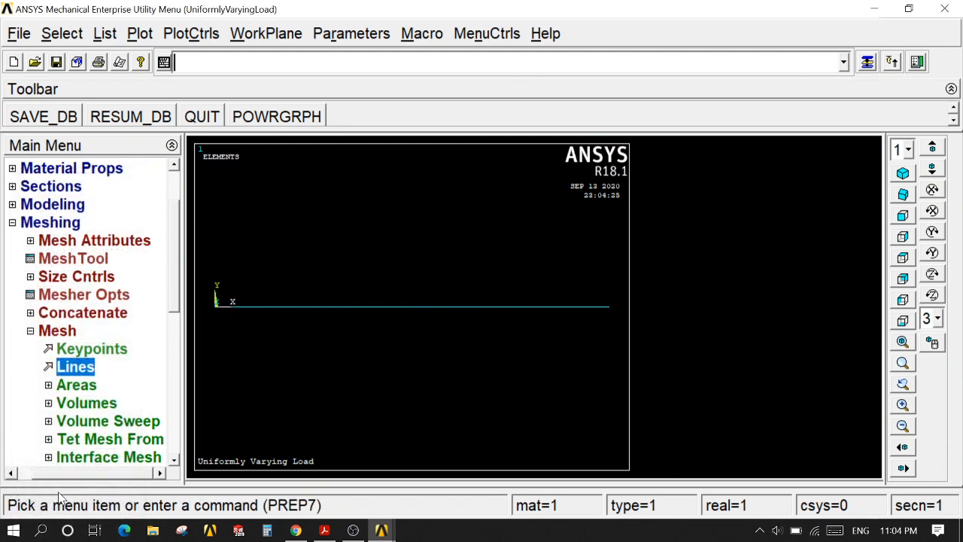
click(56, 222)
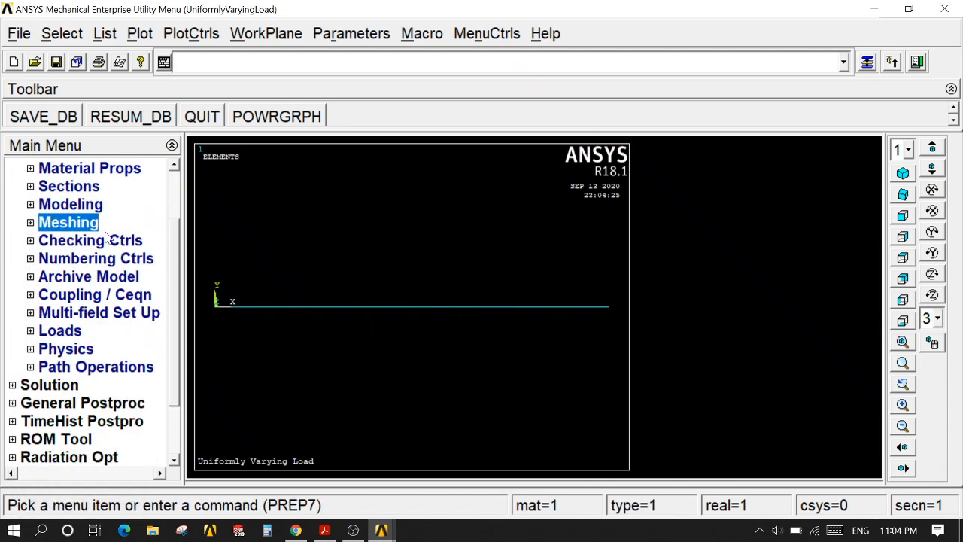
Step: Set the plot numbering controls to show element numbers and replot the model
click(193, 33)
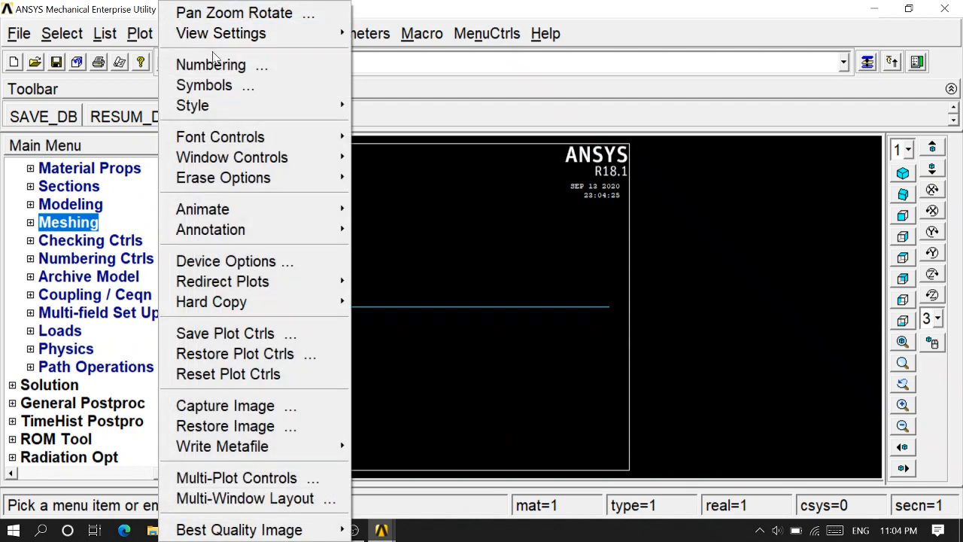
click(220, 64)
click(652, 266)
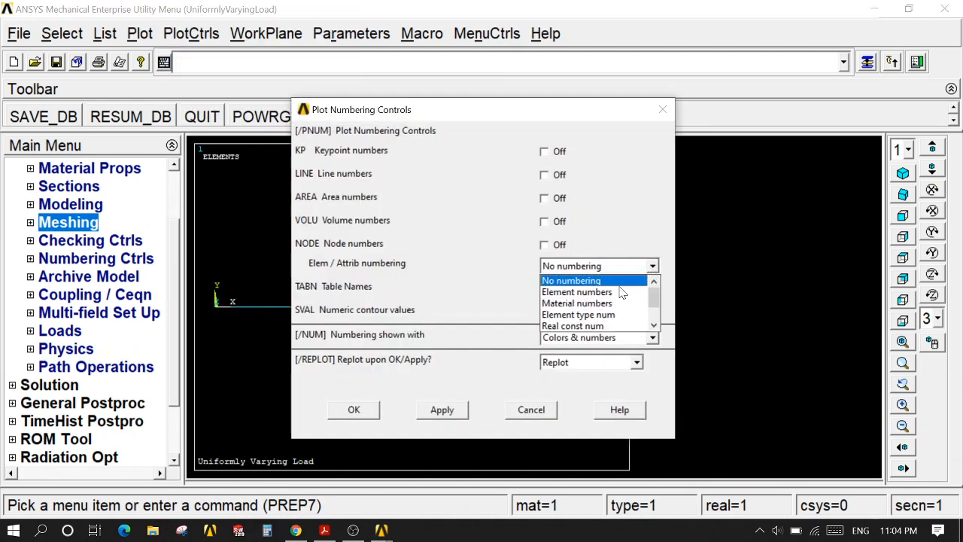
click(580, 291)
click(363, 412)
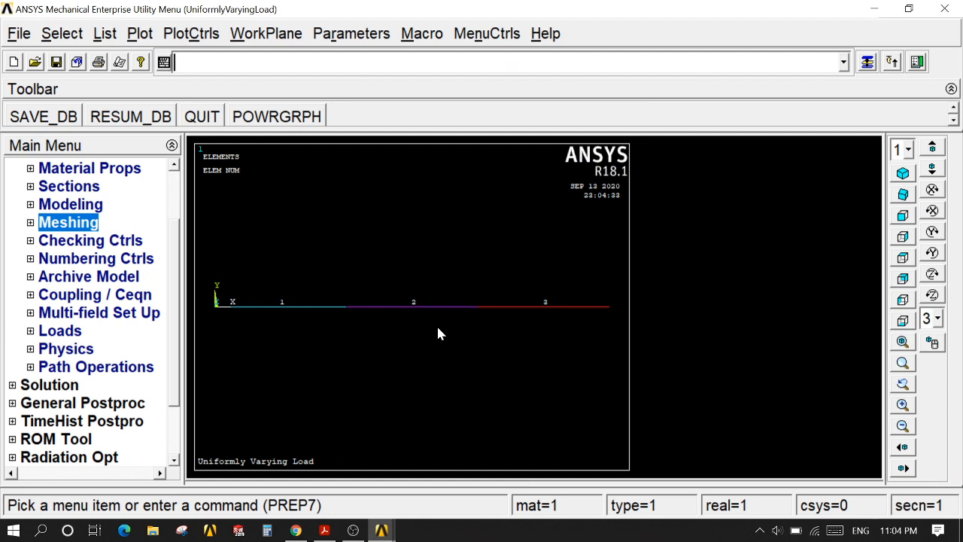
Step: Apply a structural displacement constraint on keypoint 1 with All DOF and a constant displacement value of 0
click(73, 331)
scroll(180, 314, down, 2)
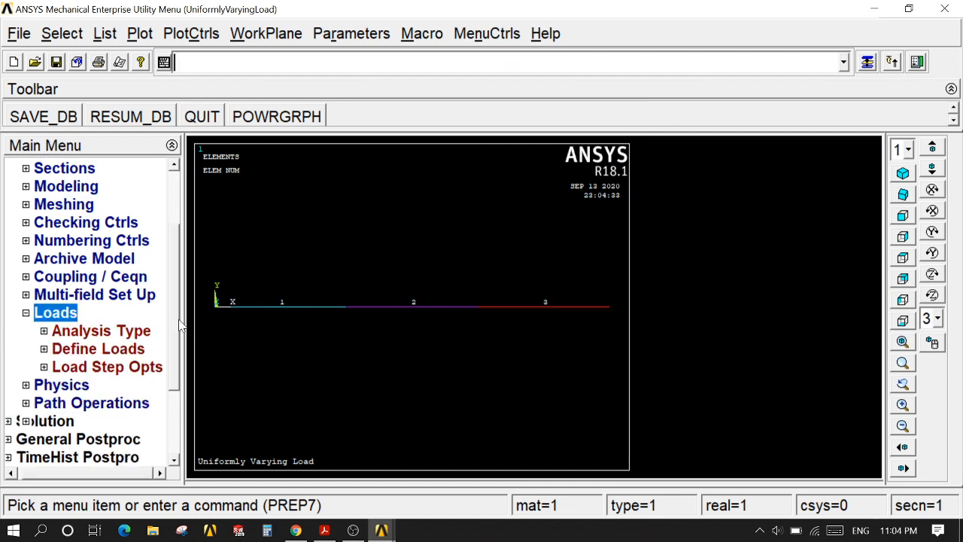
click(128, 299)
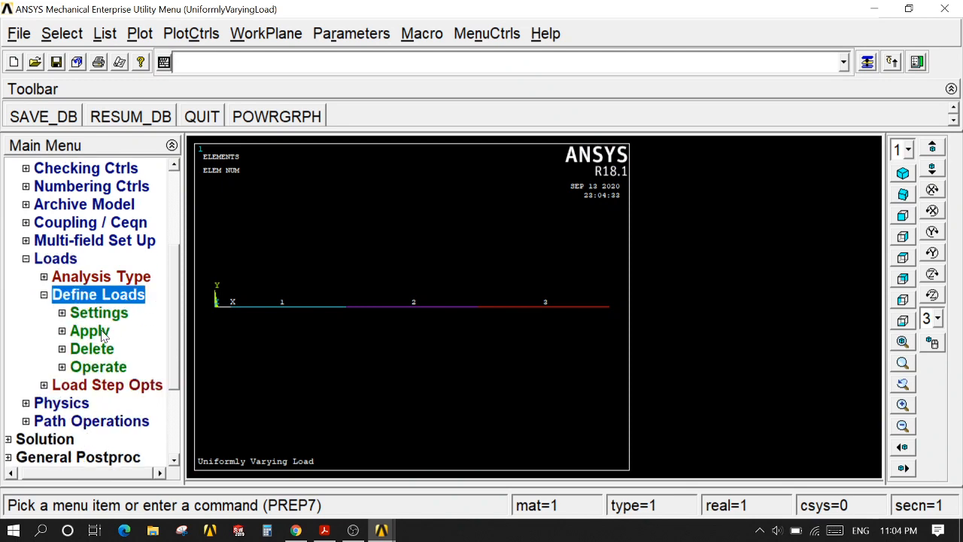
click(101, 333)
click(105, 350)
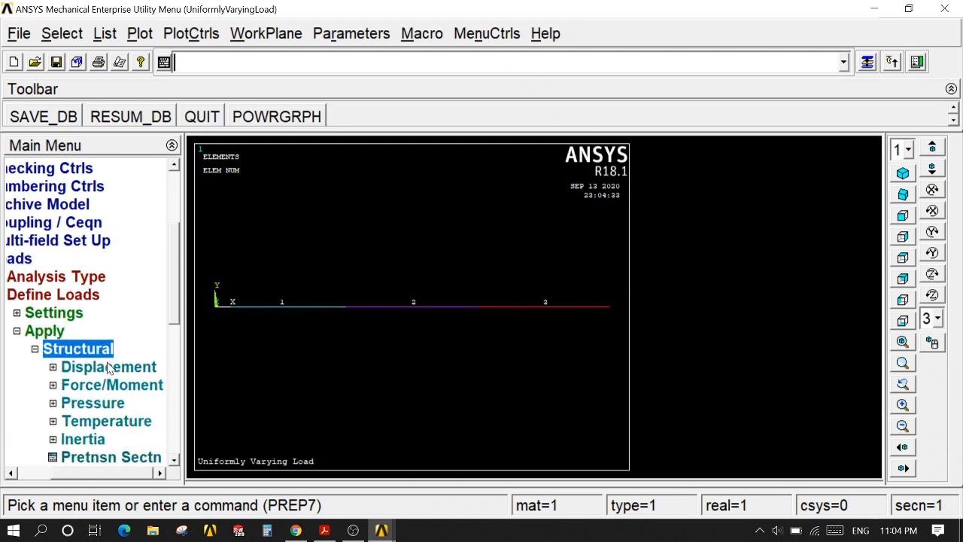
click(110, 368)
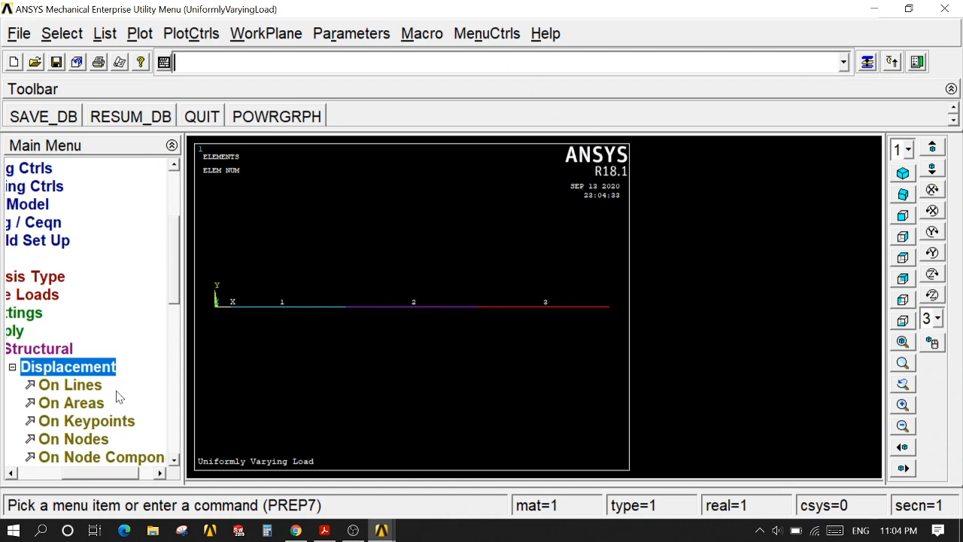
click(113, 422)
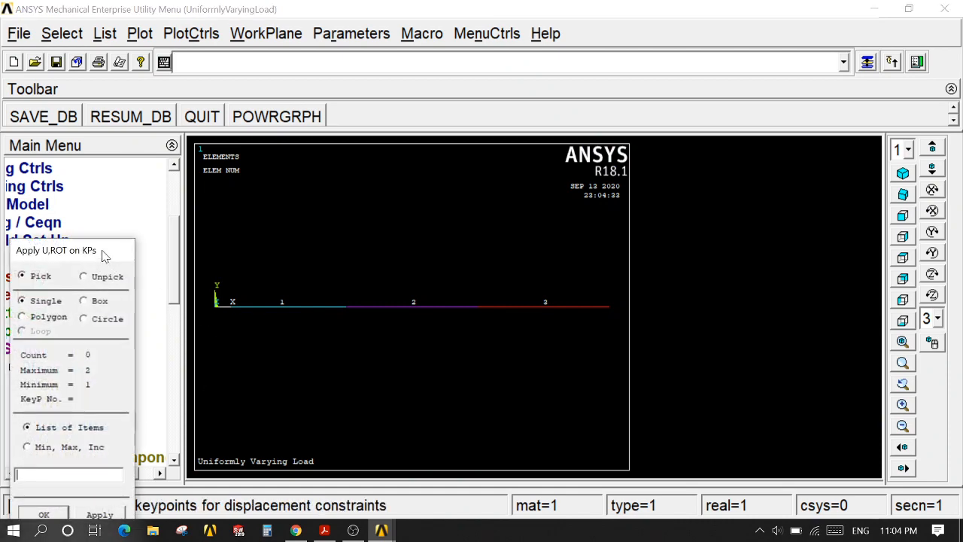
click(215, 307)
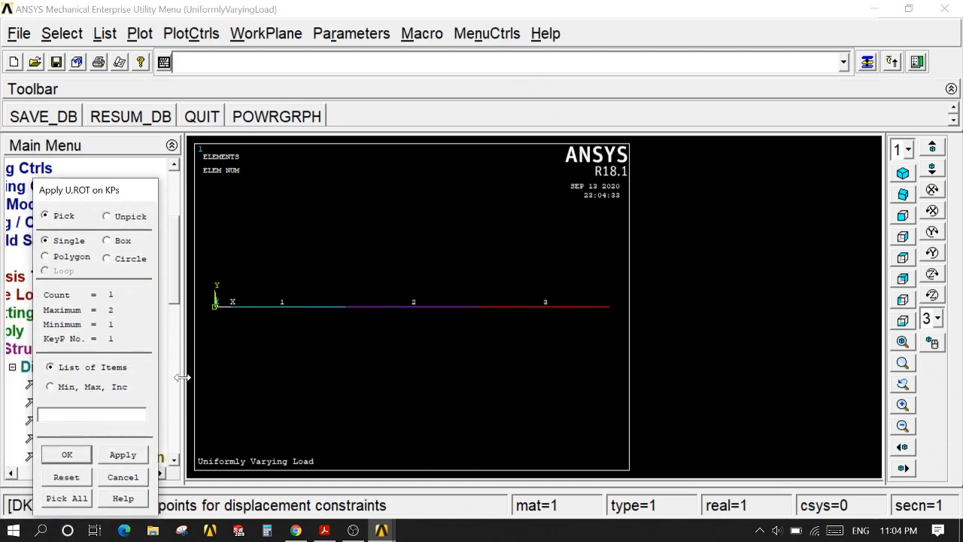
click(132, 455)
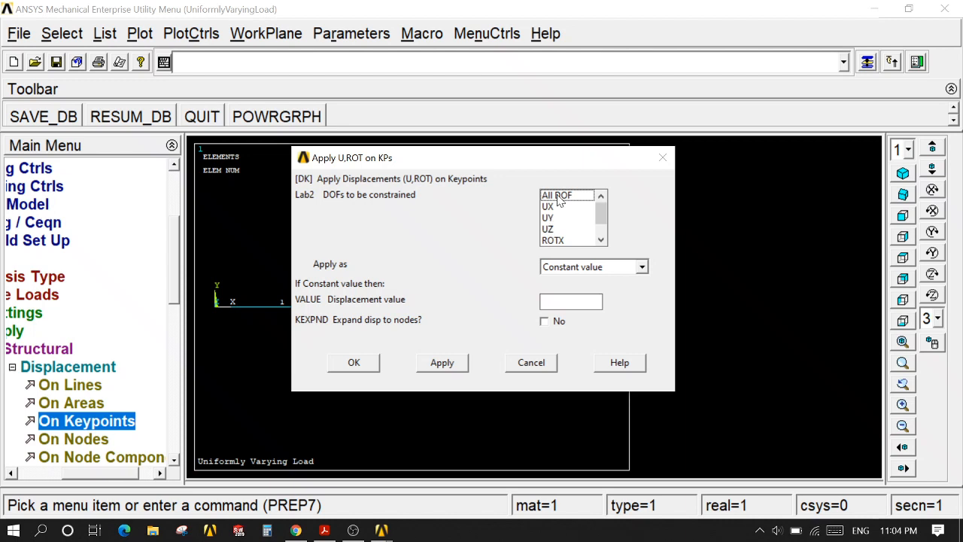
click(558, 197)
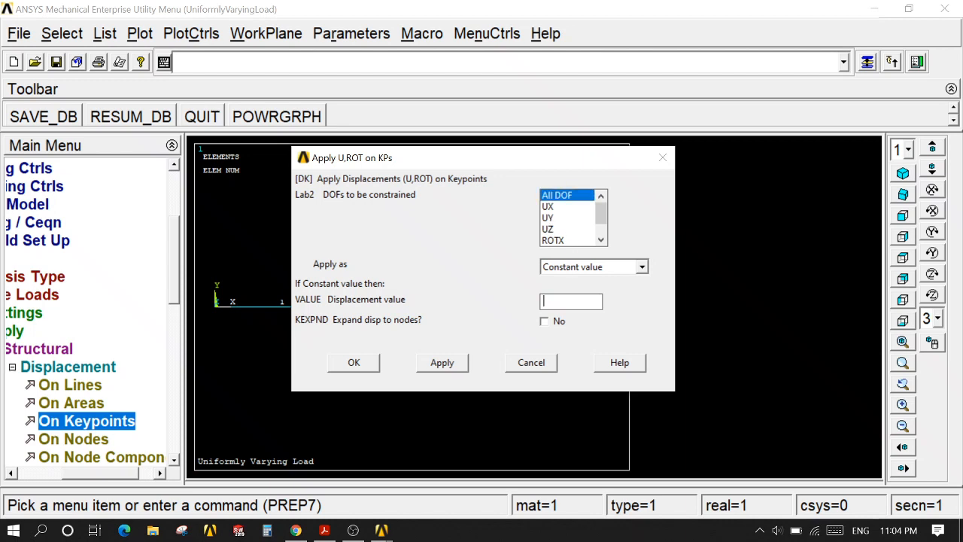
text(0)
click(354, 362)
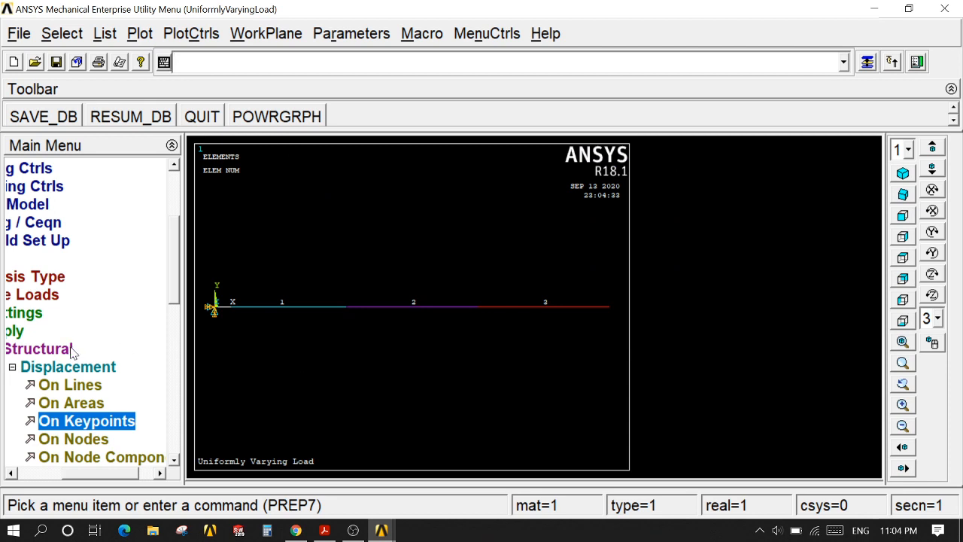
click(75, 367)
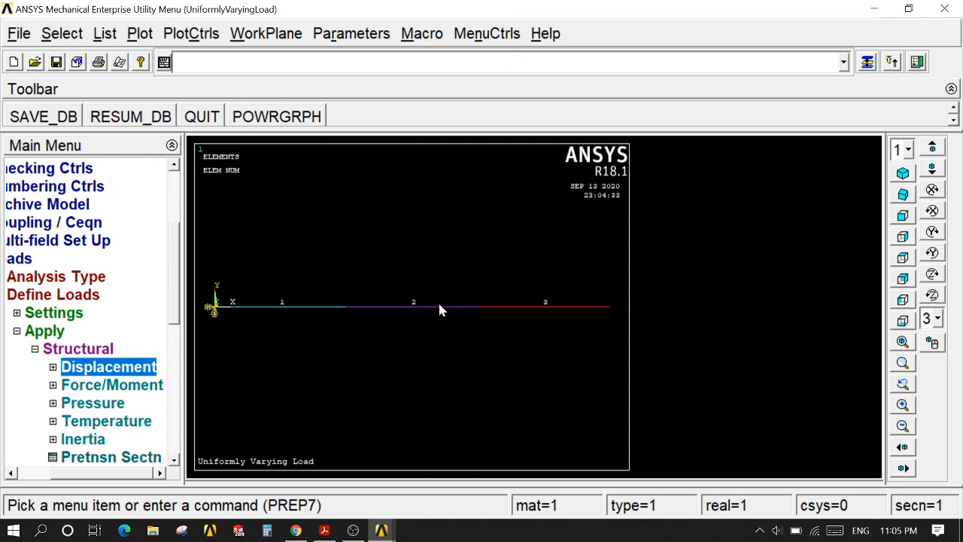
Step: Switch to UVL.pdf in Acrobat Reader and review the load diagram and the varying load values at each node
click(325, 532)
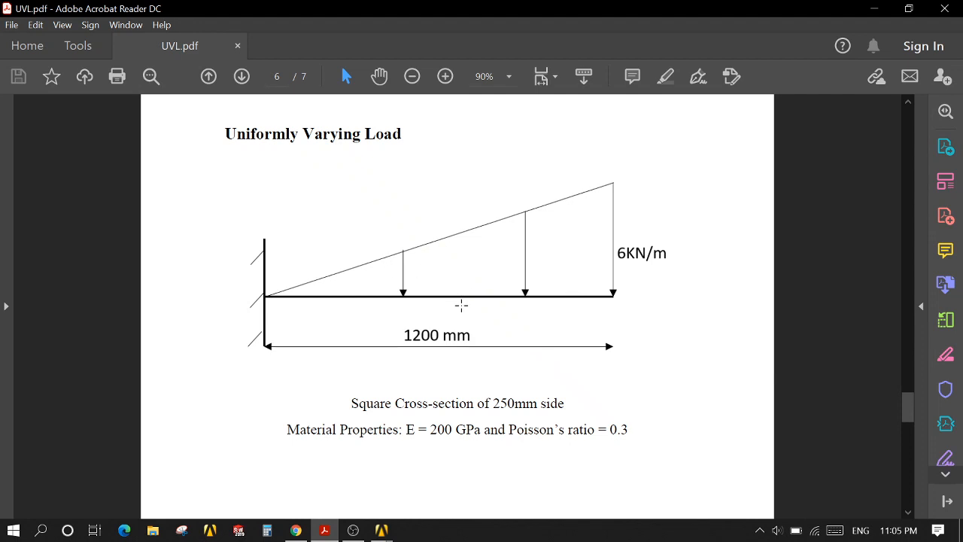
scroll(460, 306, down, 3)
scroll(460, 307, down, 4)
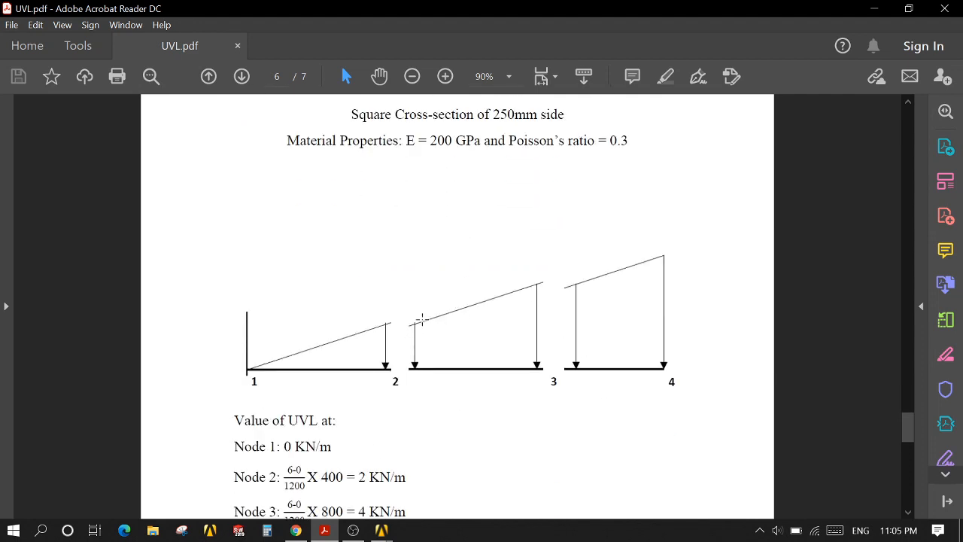
scroll(492, 355, down, 2)
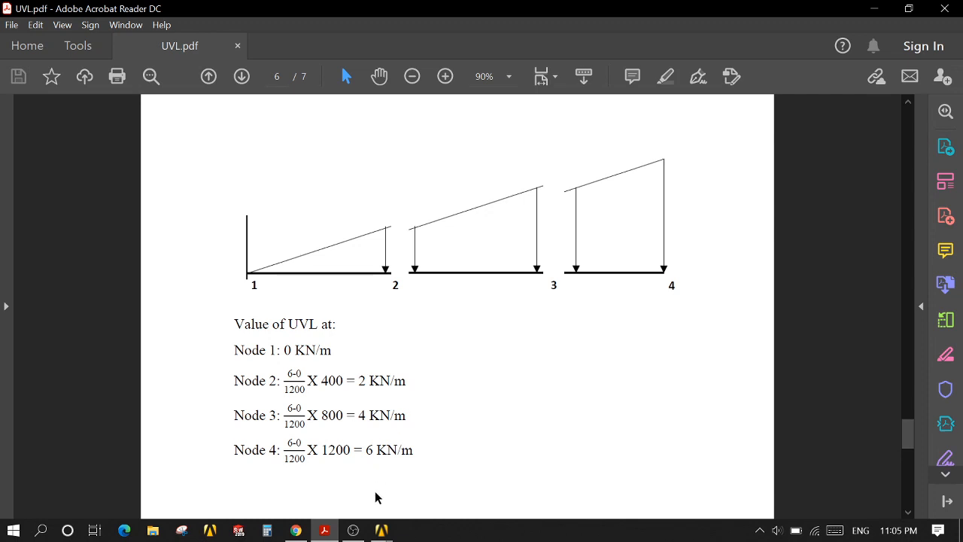
Step: Switch back to ANSYS and apply beam pressure on element 1 with load key 2, value 0 at node I and 2 at node J
click(381, 529)
click(449, 478)
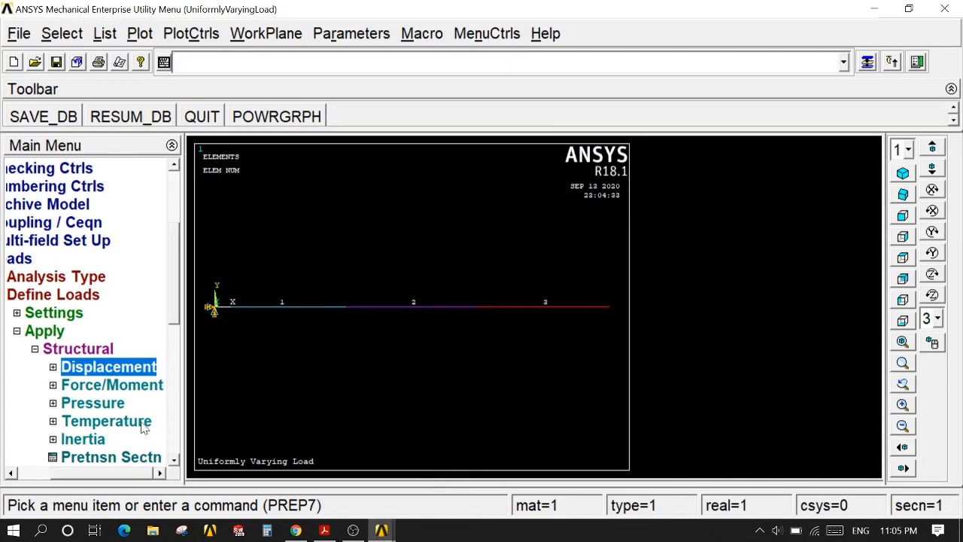
click(108, 410)
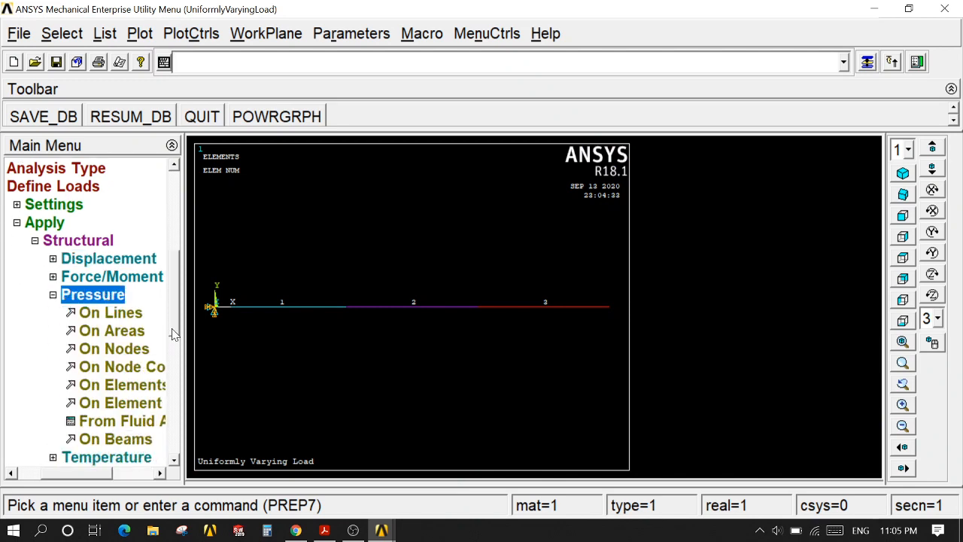
scroll(113, 414, down, 3)
click(130, 422)
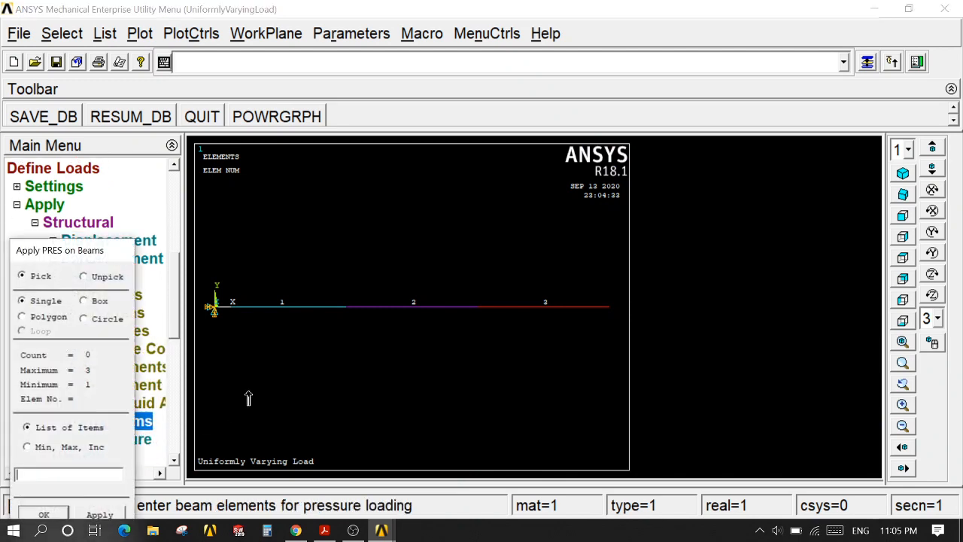
click(258, 309)
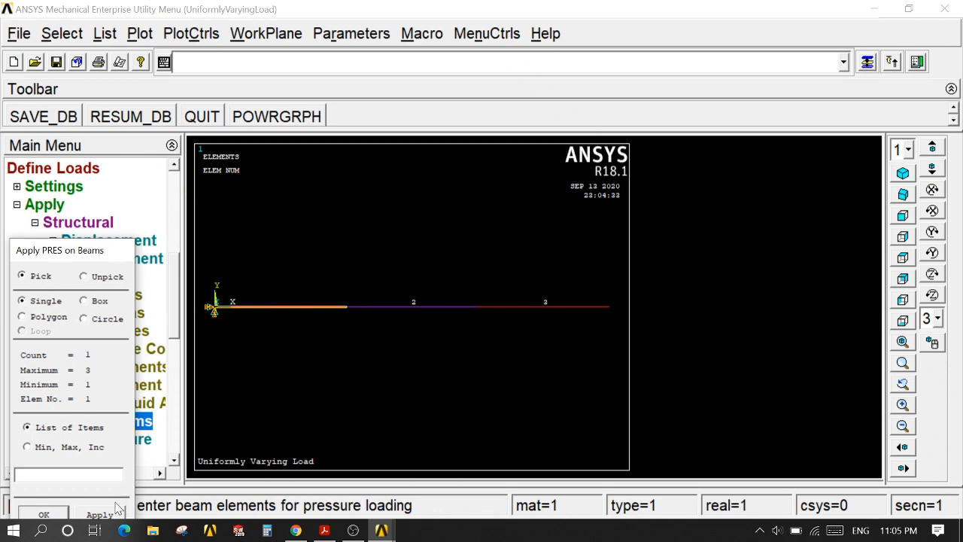
click(44, 515)
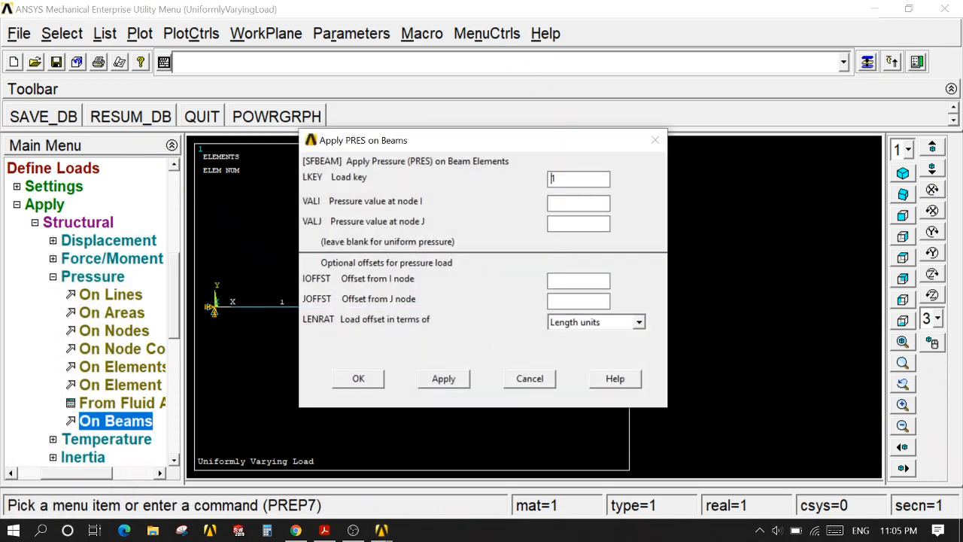
double_click(554, 179)
text(202)
click(444, 378)
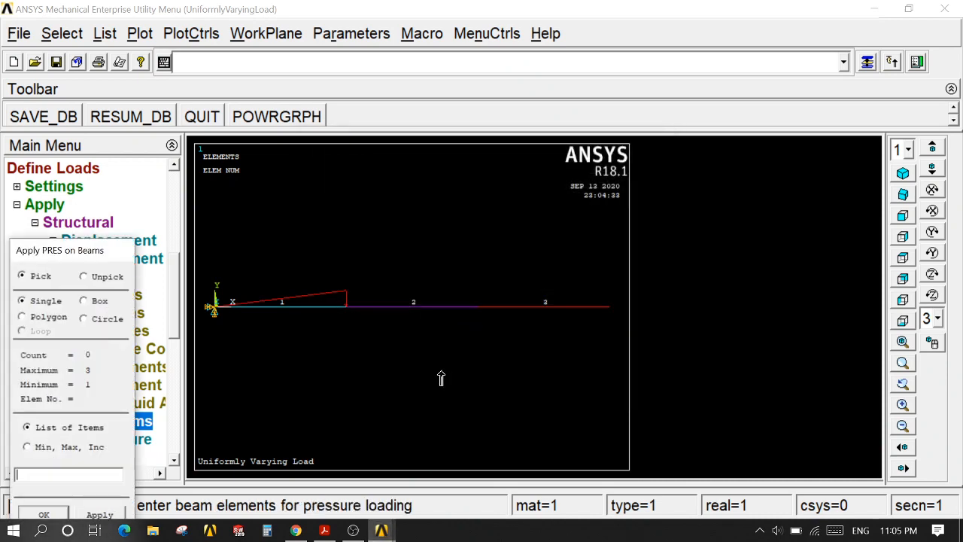
Step: Apply beam pressure on element 2 with value 2 at node I and 4 at node J
click(399, 307)
click(107, 515)
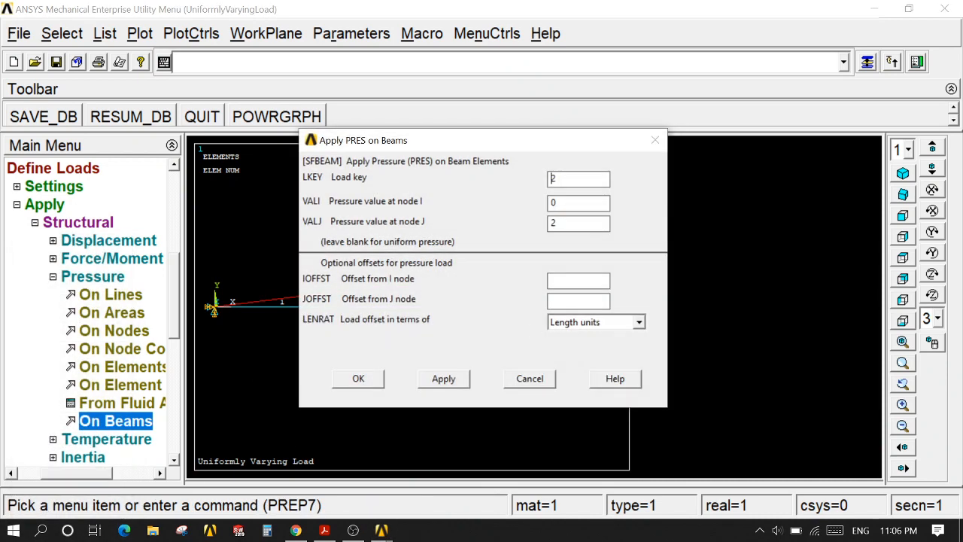
drag(562, 202, 546, 223)
text(2)
text(4)
click(444, 378)
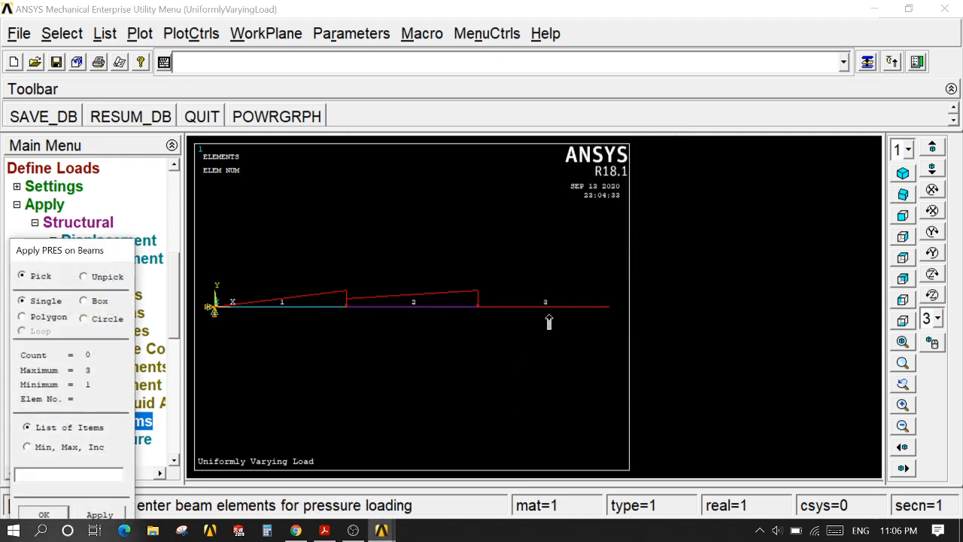
Step: Apply beam pressure on element 3 with value 4 at node I and 6 at node J
click(549, 322)
click(43, 514)
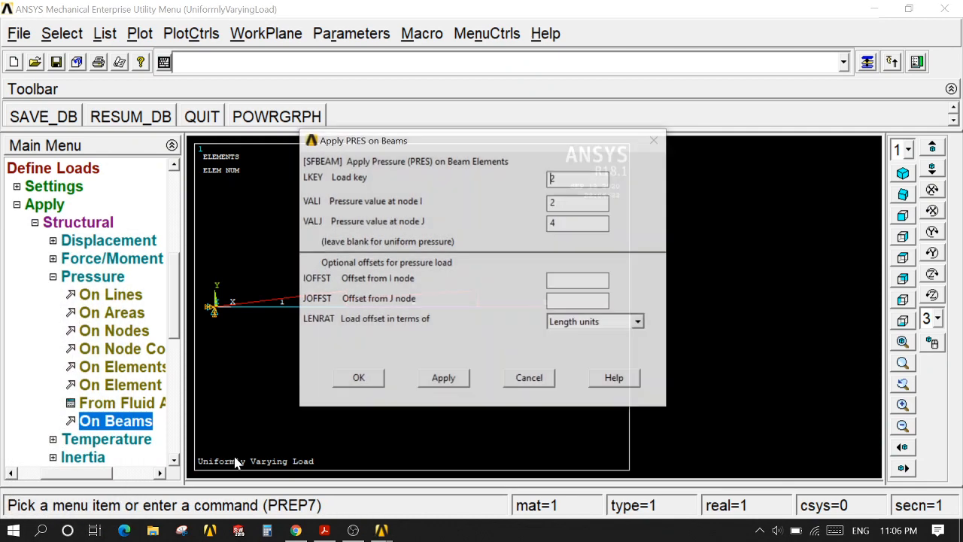
key(shift+Left)
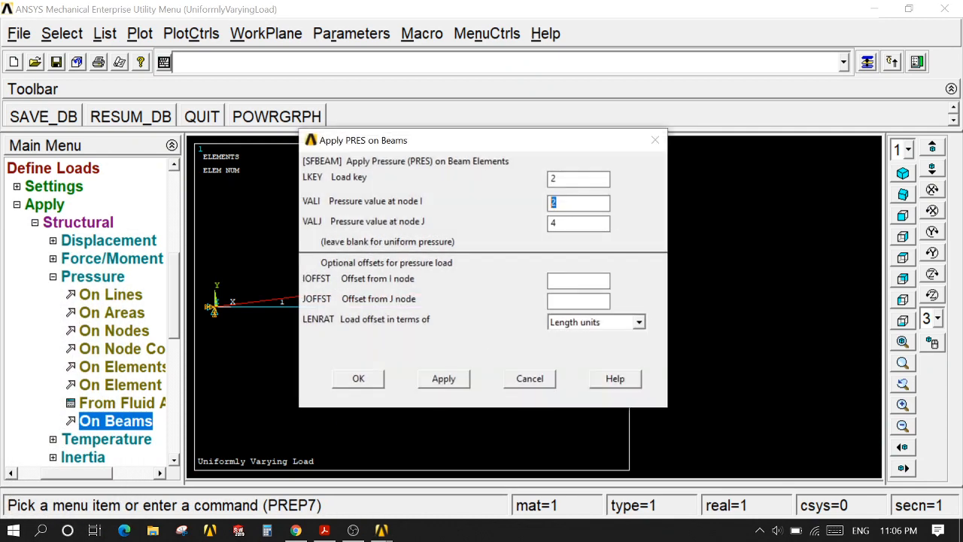
text(4)
key(Tab)
click(359, 378)
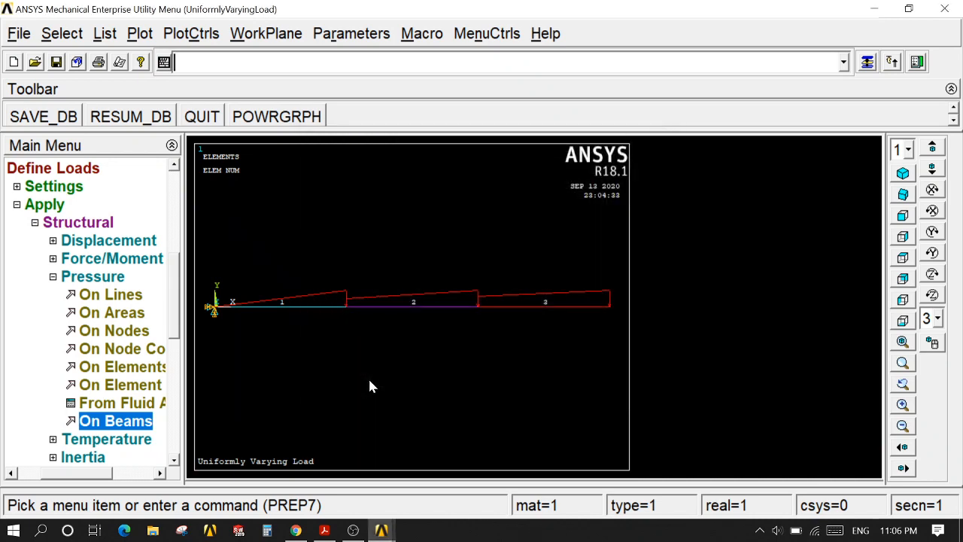
Step: Plot the elements to check the pressure distribution along the beam, and collapse the load definition options
click(140, 34)
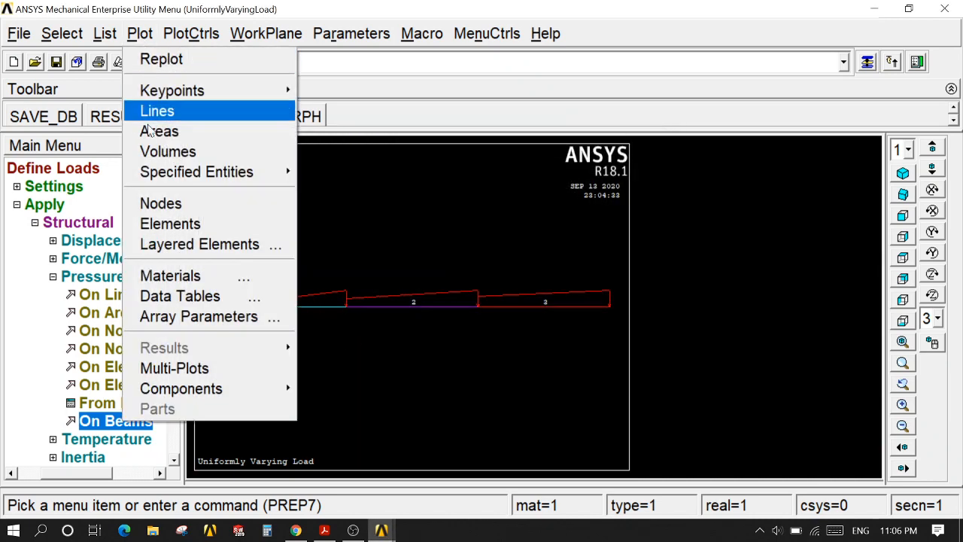
click(165, 220)
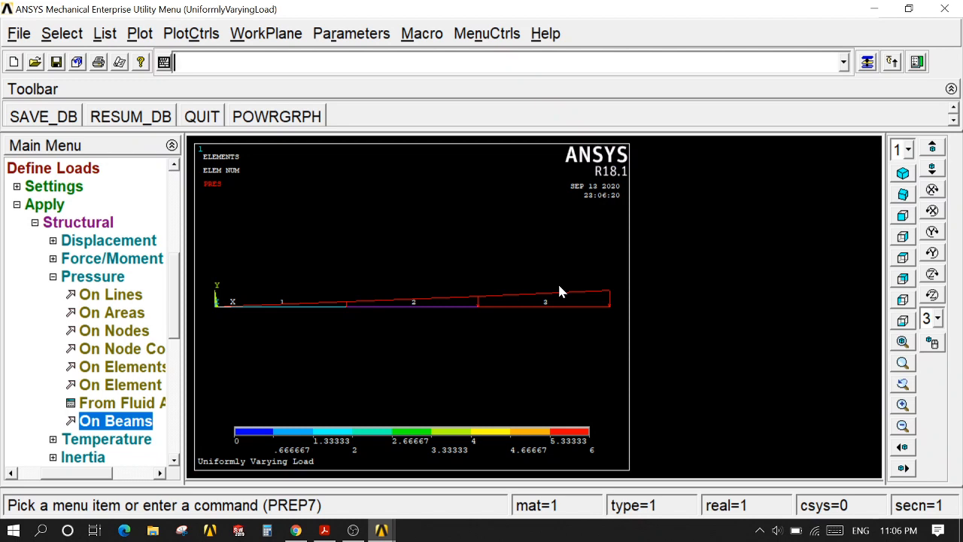
click(79, 171)
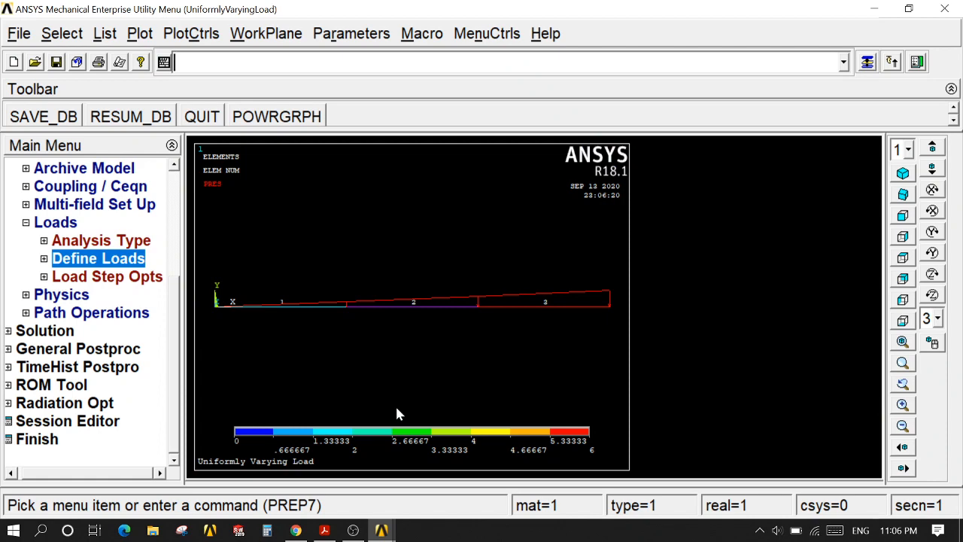
Step: Switch to UVL.pdf in Acrobat Reader and copy the SFBEAM loop code from *DO to *ENDDO on page 7
click(325, 531)
scroll(349, 409, down, 3)
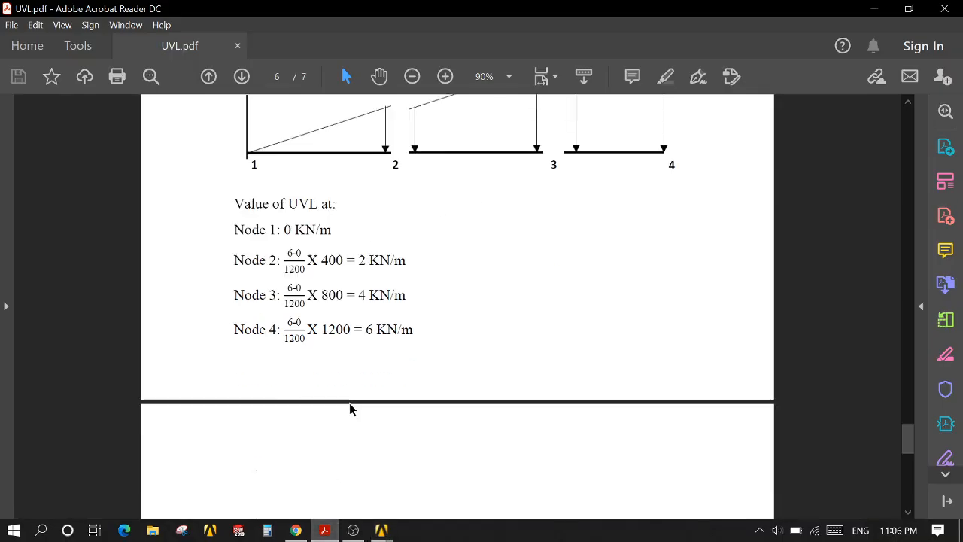
scroll(349, 403, down, 4)
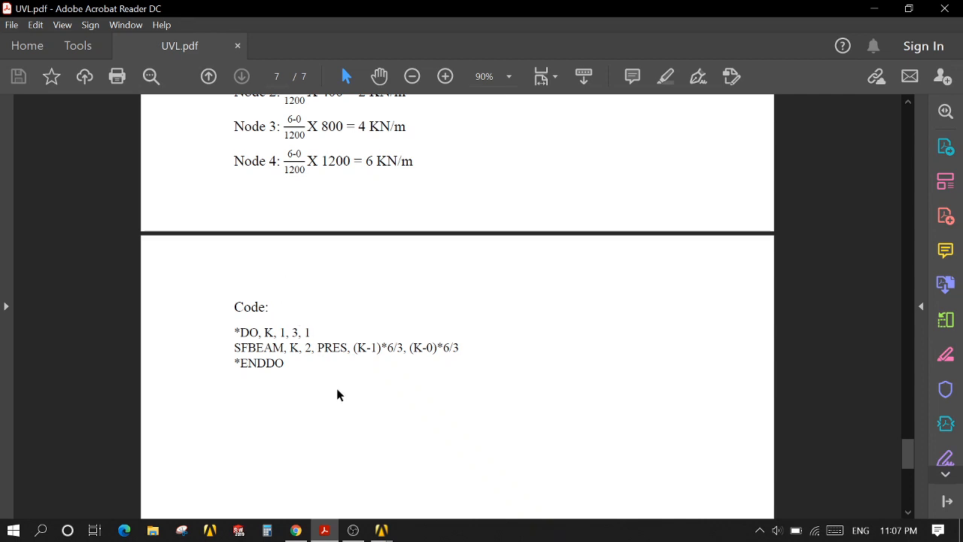
scroll(337, 395, up, 2)
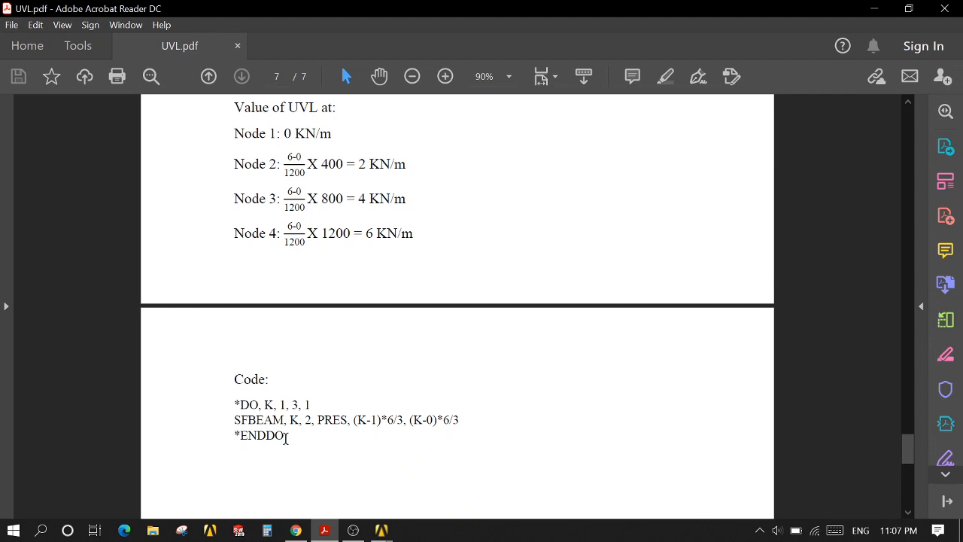
drag(286, 436, 237, 408)
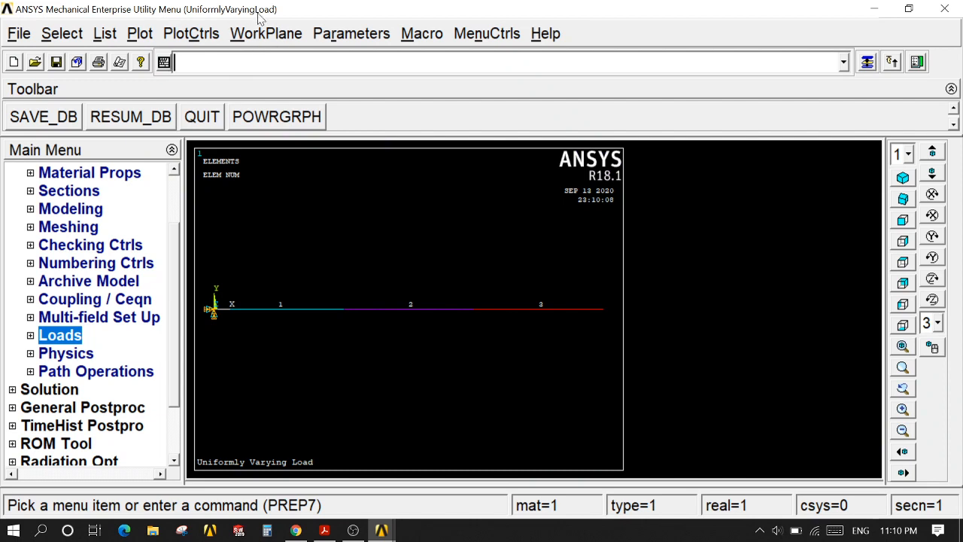
Step: Run the copied *DO loop with SFBEAM, K, 2, PRES, (K-1)*6/3, (K-0)*6/3 as an ANSYS command and plot the elements
click(209, 65)
text(*DO, K, 1, 3, 1SFBEAM, K, 2, PRES, (K-1)*6/3, (K-0)*6/3*ENDDO)
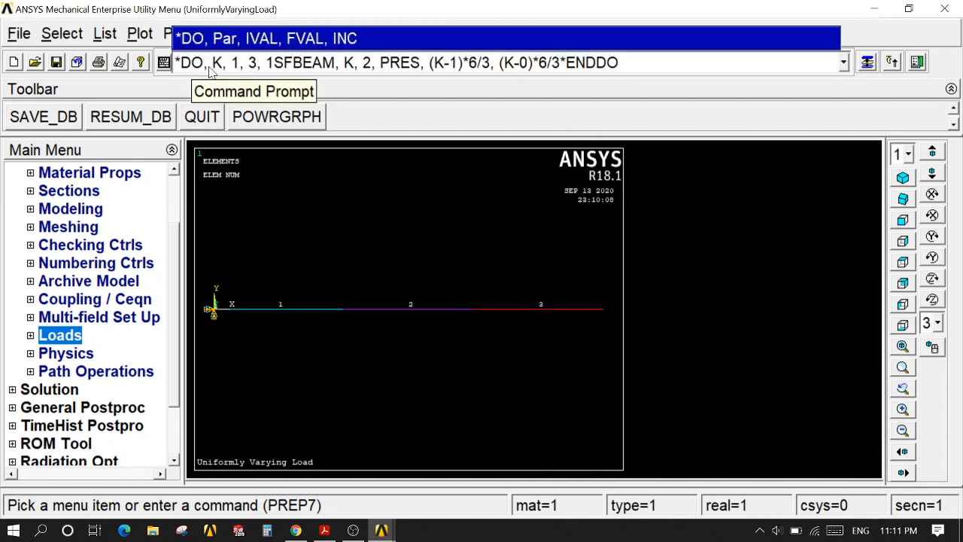
key(Return)
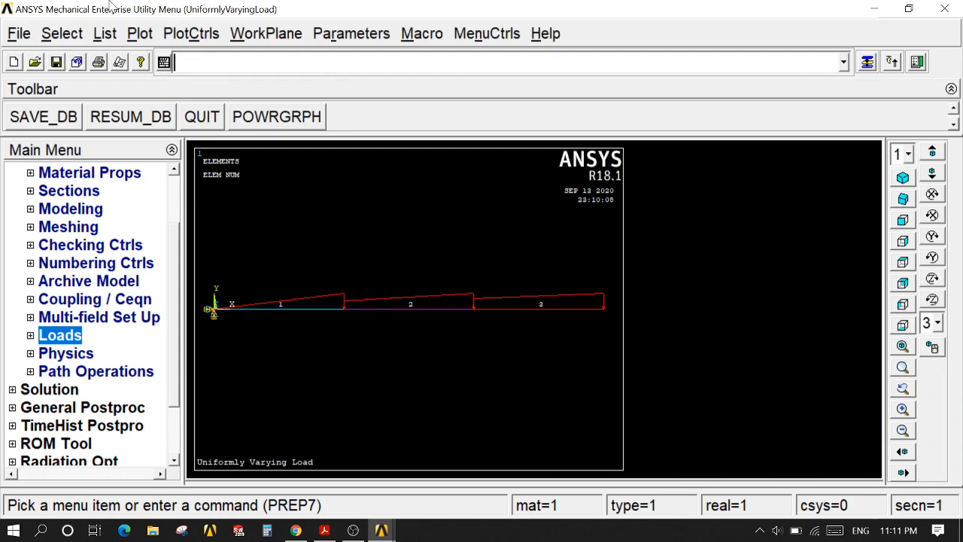
click(137, 34)
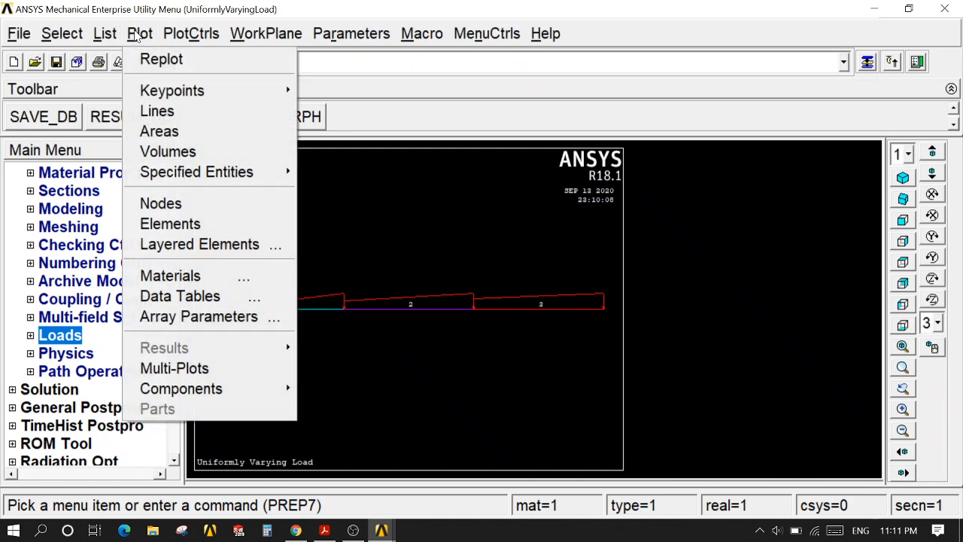
click(170, 224)
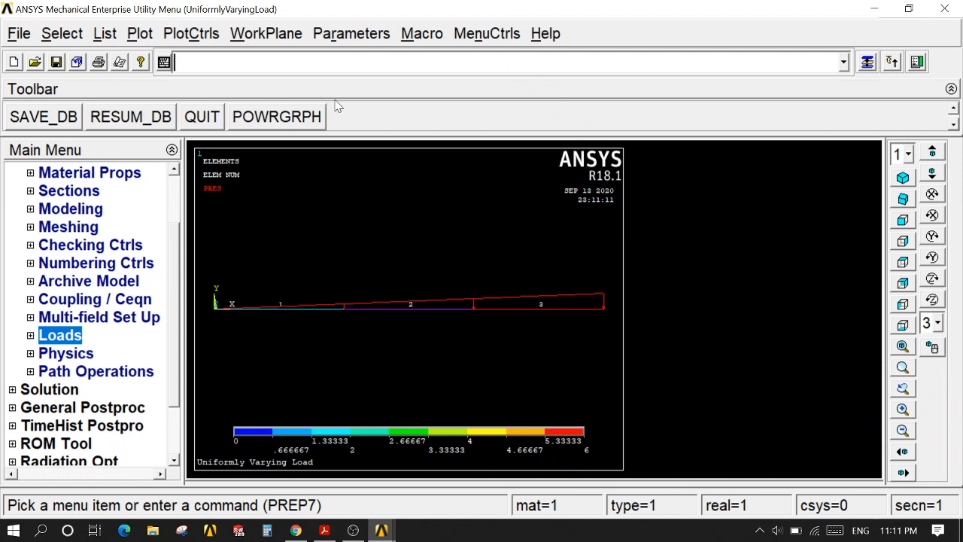
Step: Solve the current load step and dismiss the completion note and the status listing
click(61, 394)
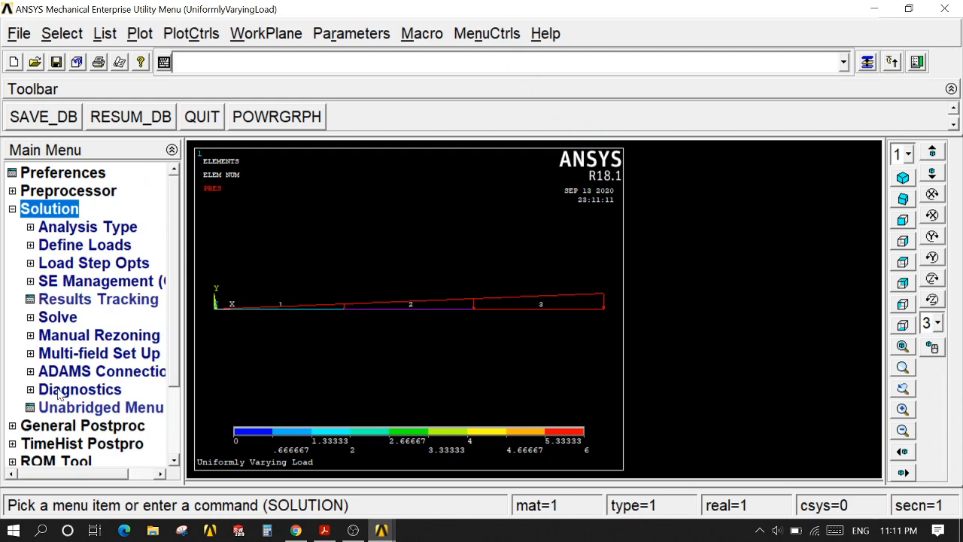
click(63, 317)
click(81, 334)
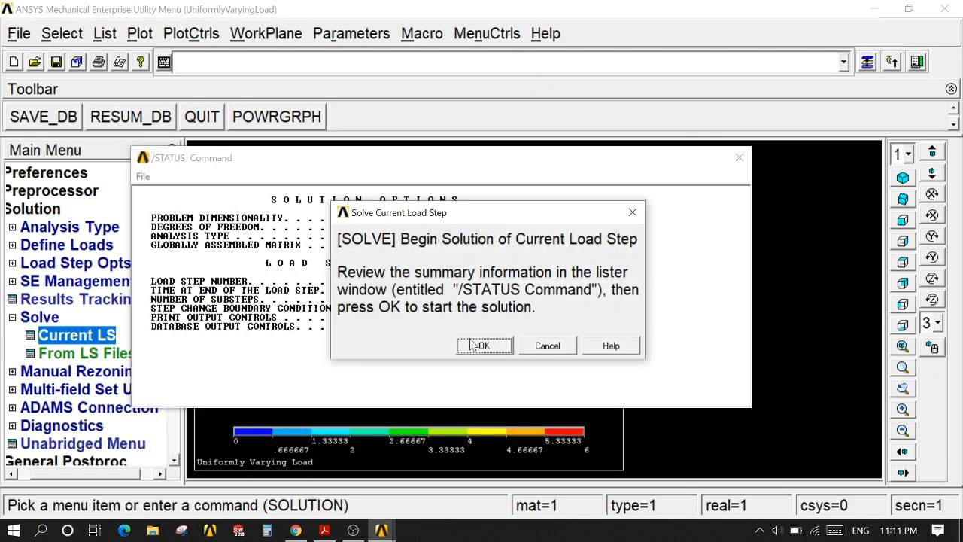
click(484, 346)
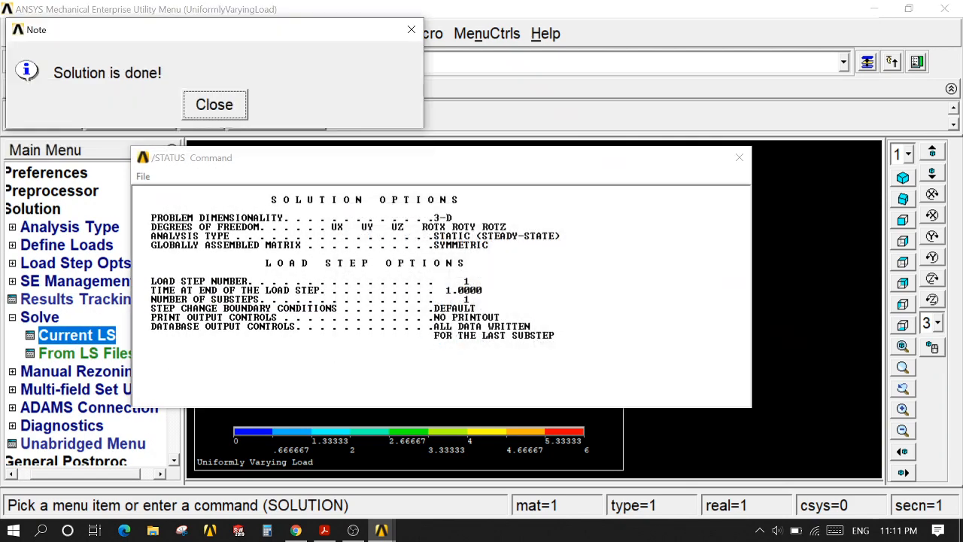
click(213, 103)
click(739, 157)
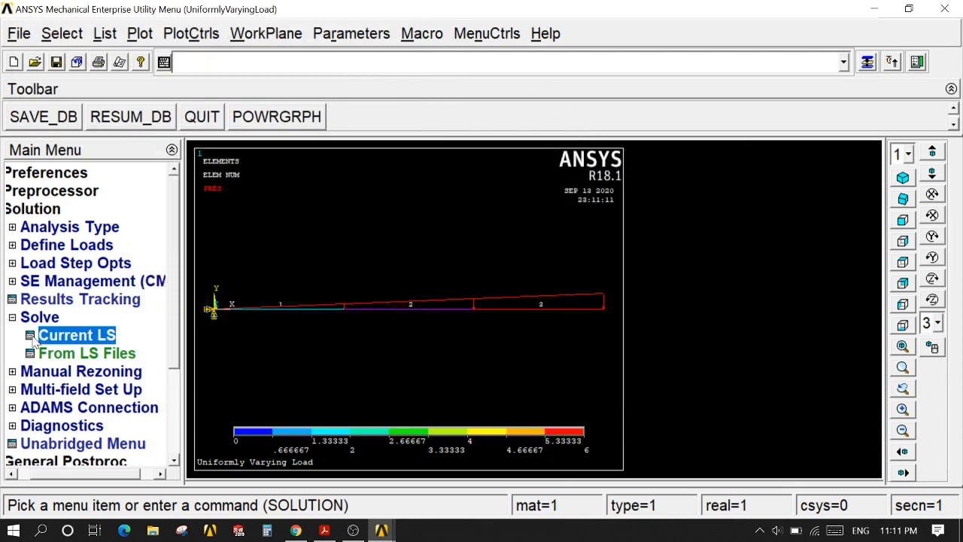
Step: Plot the deformed shape of the beam in the general postprocessor with the Def + undef edge option
click(67, 461)
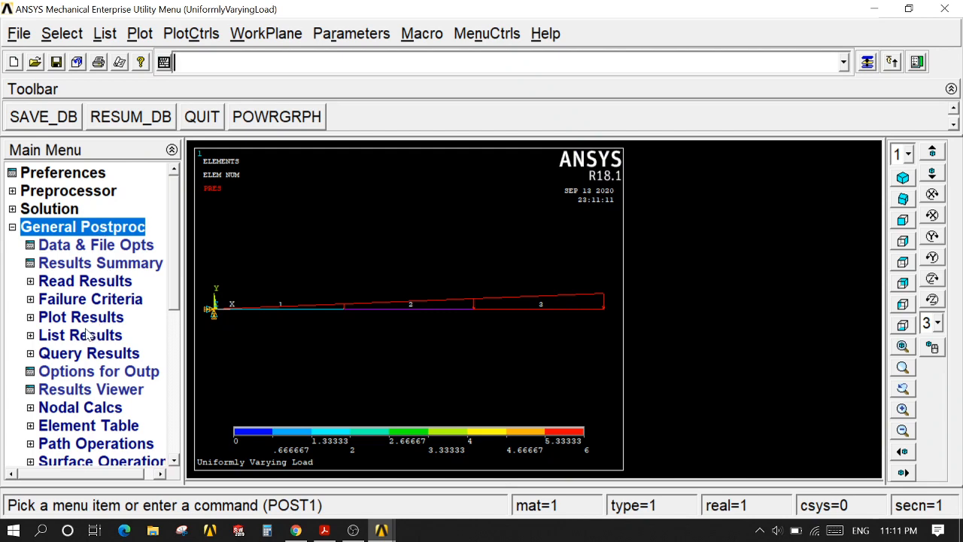
click(81, 317)
click(93, 336)
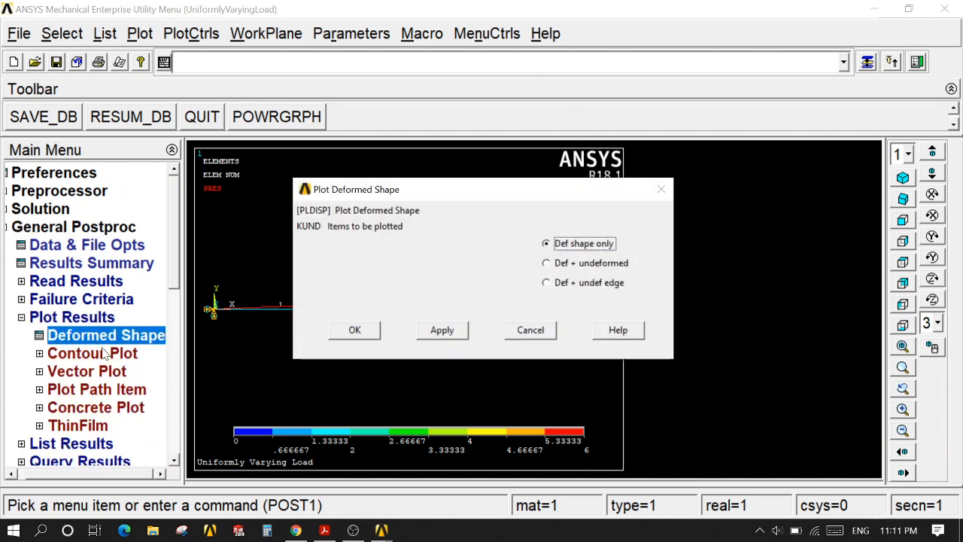
click(546, 282)
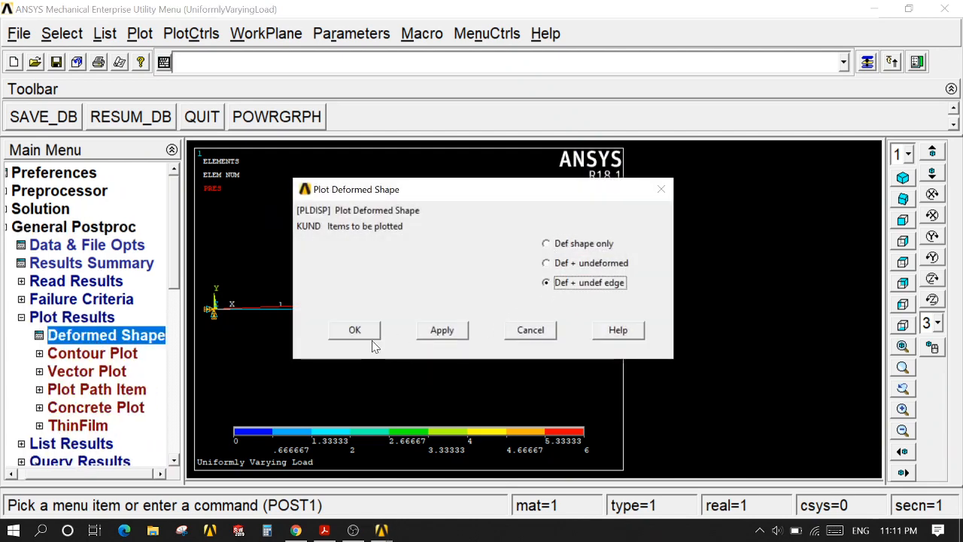
click(351, 331)
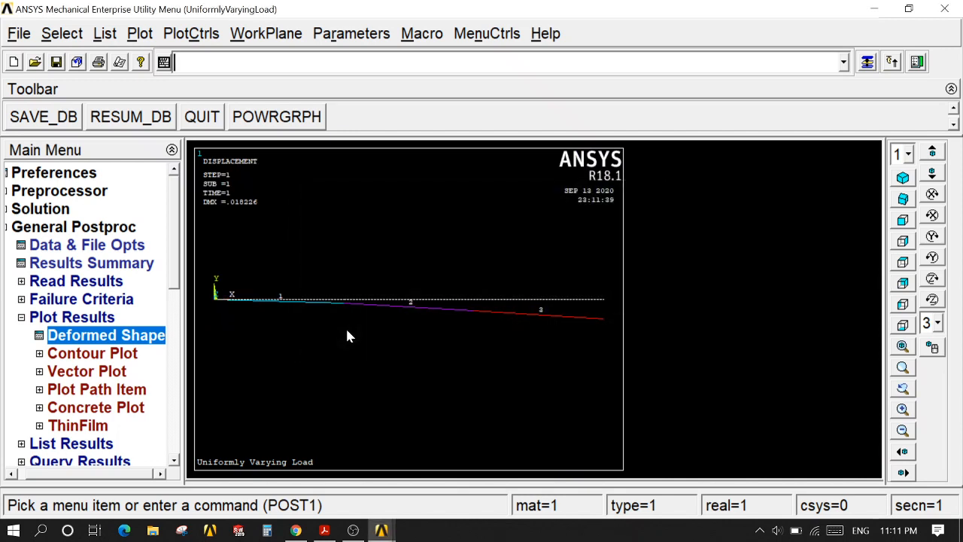